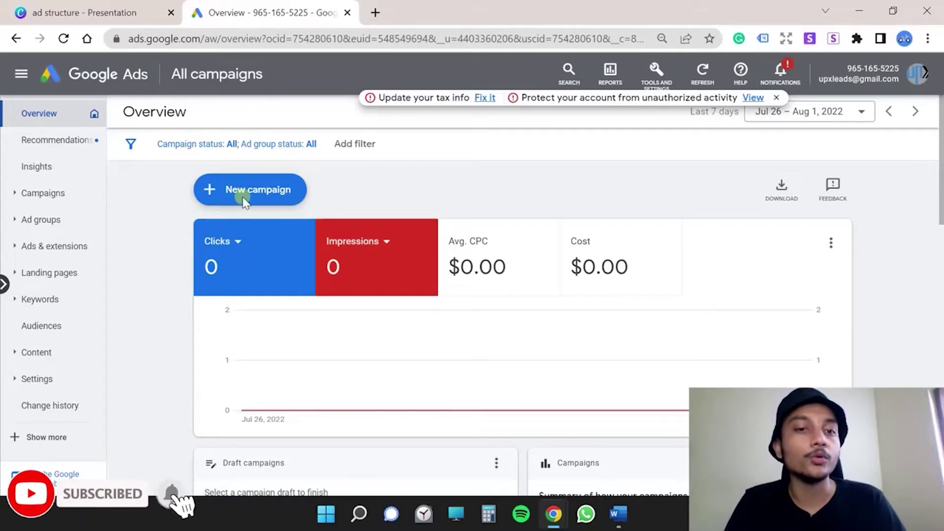
Start a new campaign with the Leads objective, gathering leads through form submissions from ads, form submissions from the website and phone calls
{"action": "left_click", "coordinate": [209, 190]}
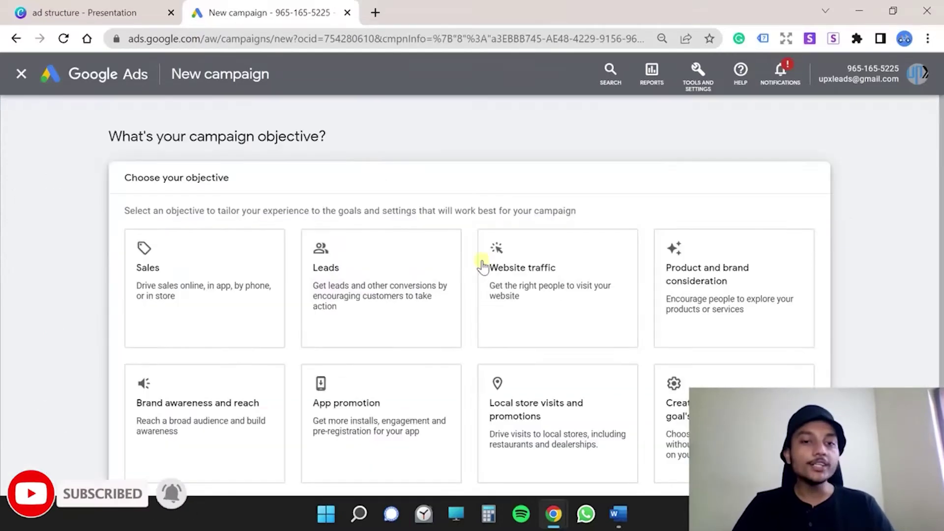
{"action": "left_click", "coordinate": [387, 255]}
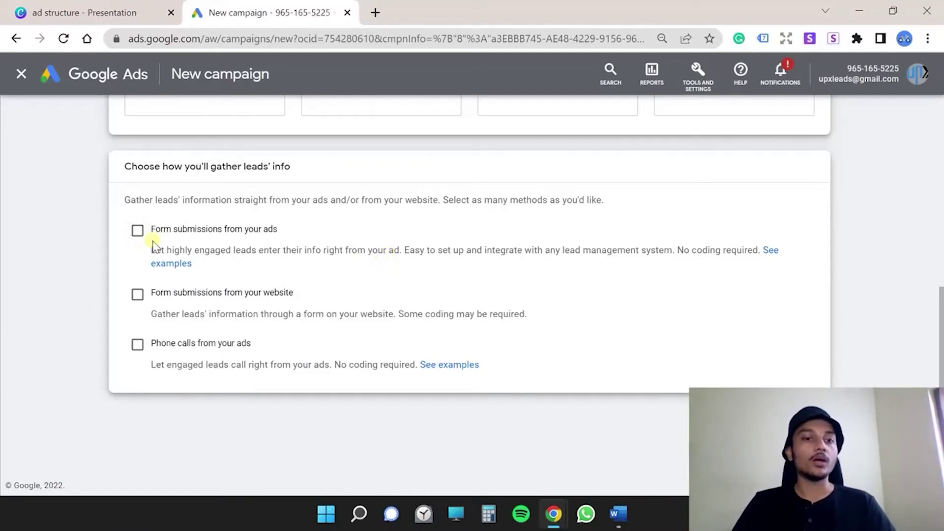
{"action": "left_click", "coordinate": [137, 230]}
{"action": "left_click", "coordinate": [137, 295]}
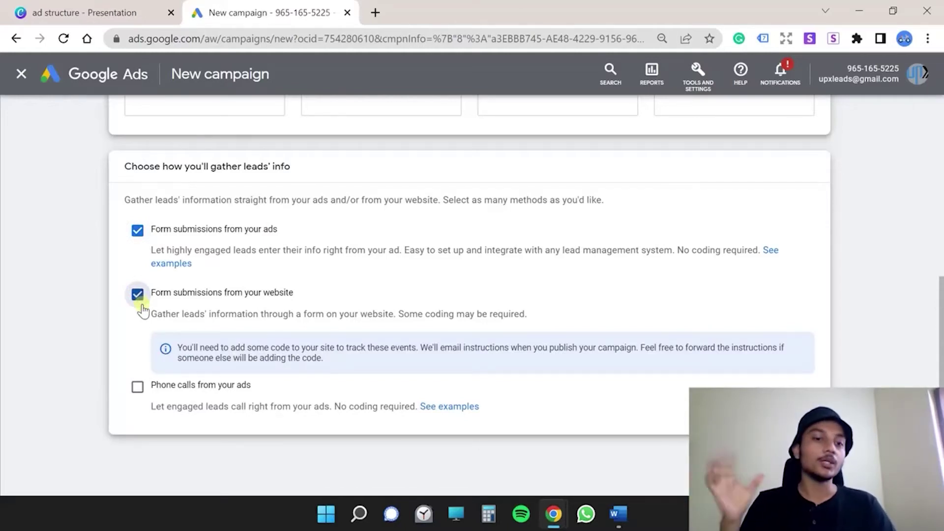
{"action": "left_click", "coordinate": [137, 388]}
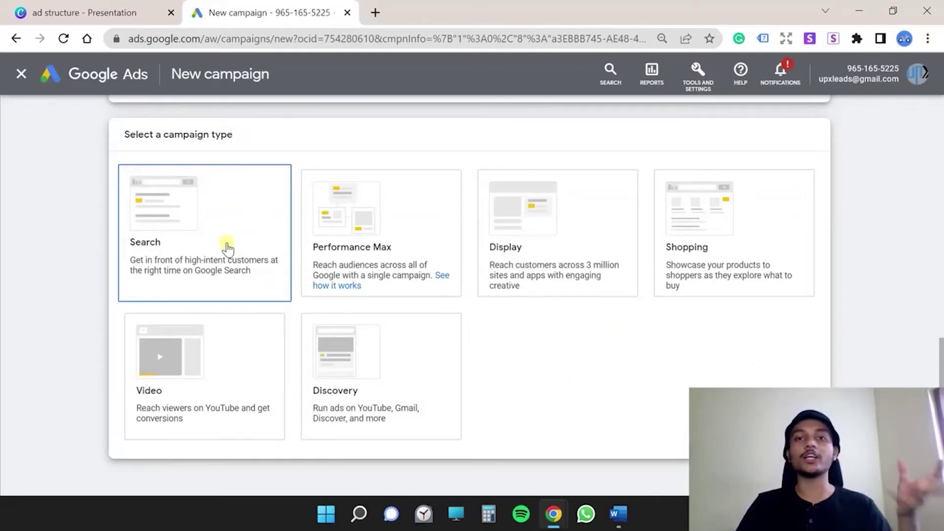
Choose the Search campaign type, name the campaign "Sports recruitment" and continue to its budget and bidding
{"action": "left_click", "coordinate": [226, 244]}
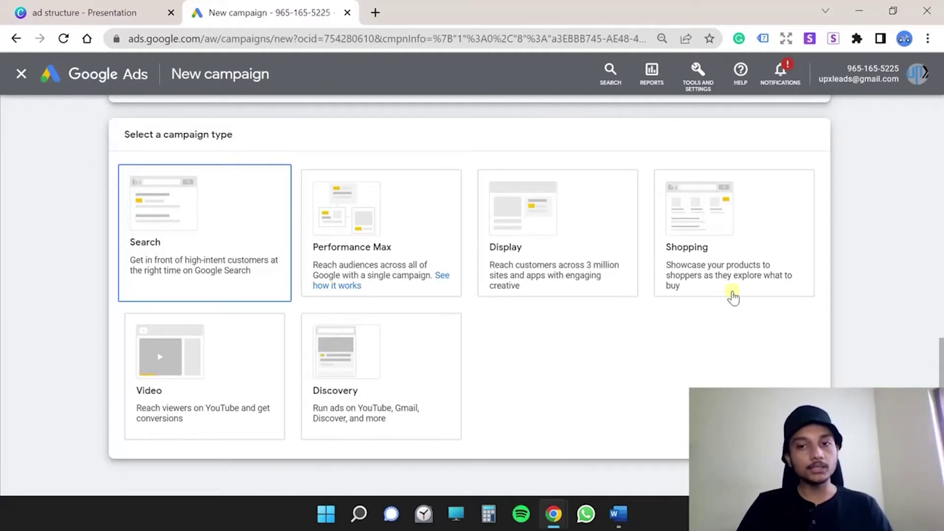
{"action": "scroll", "coordinate": [470, 295], "scroll_direction": "down", "scroll_amount": 4}
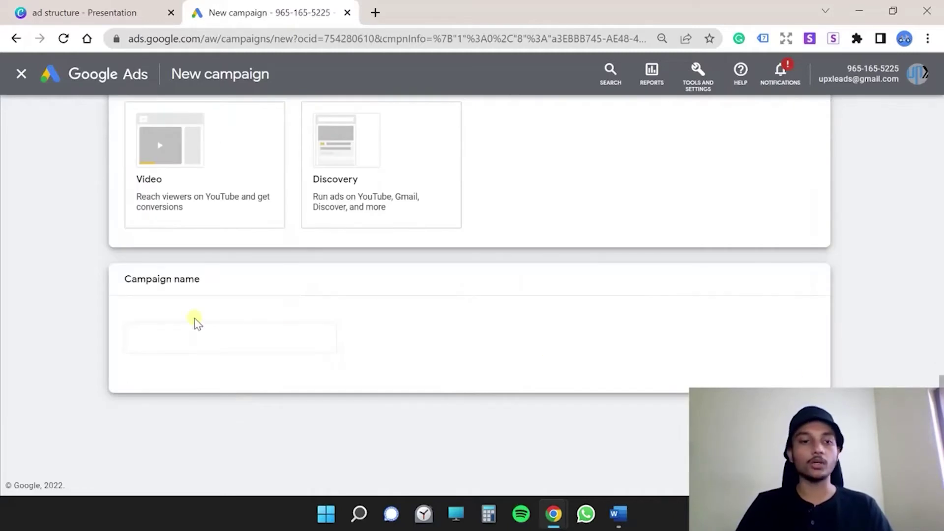
{"action": "left_click", "coordinate": [169, 335]}
{"action": "type", "text": "Leads-Search-8"}
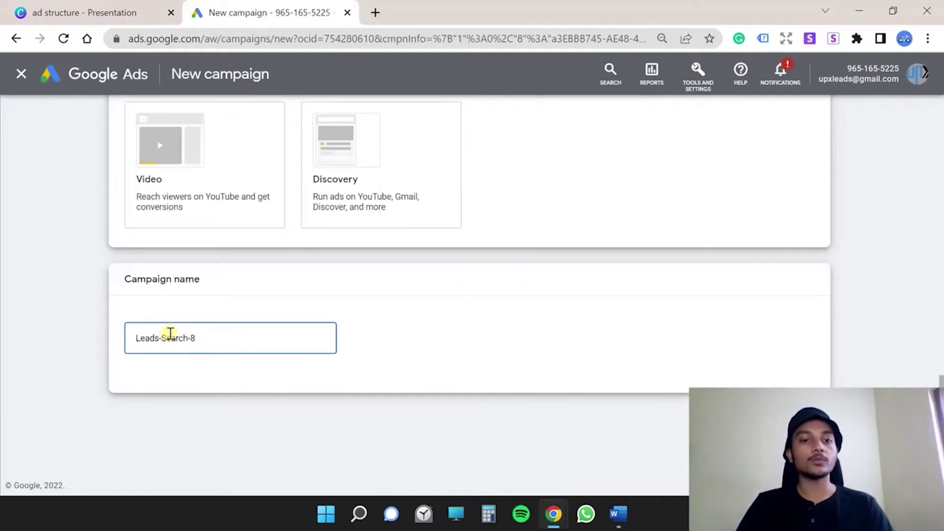
{"action": "triple_click", "coordinate": [170, 334]}
{"action": "type", "text": "Sports"}
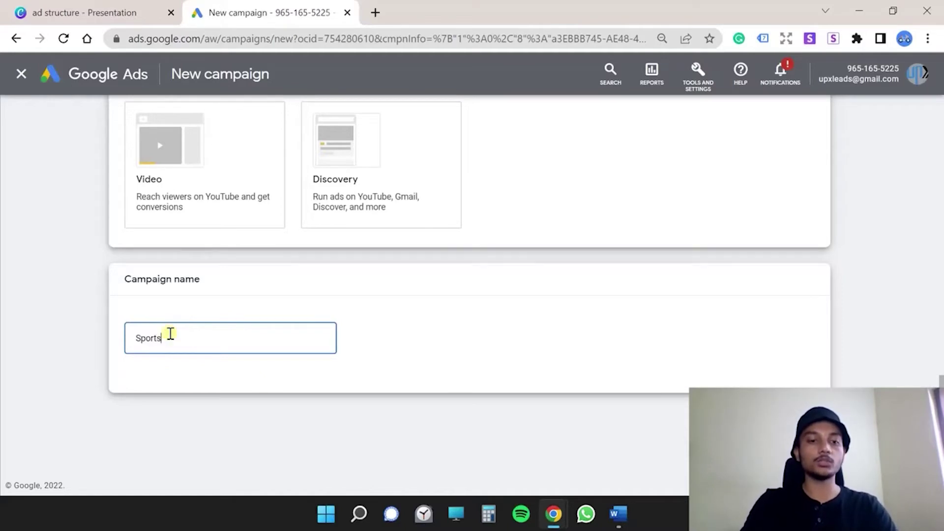
{"action": "type", "text": " recruitment"}
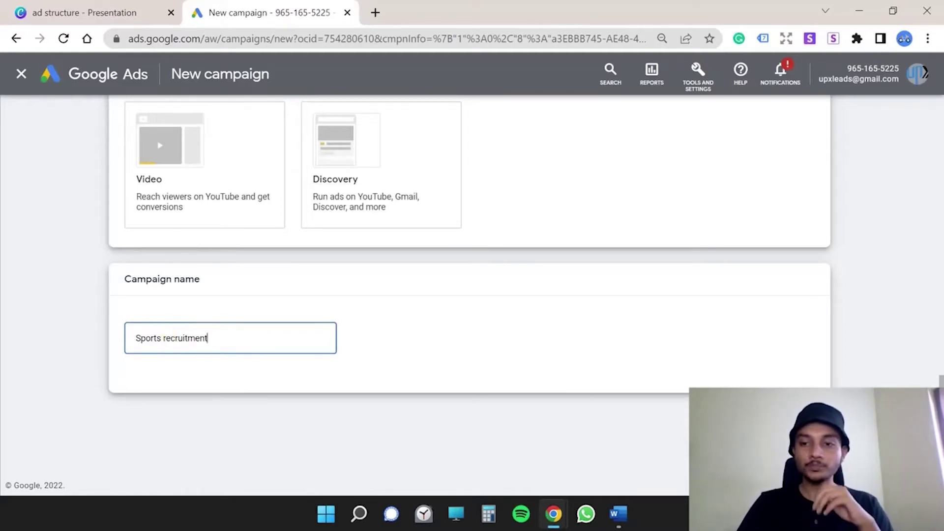
{"action": "left_click", "coordinate": [805, 423]}
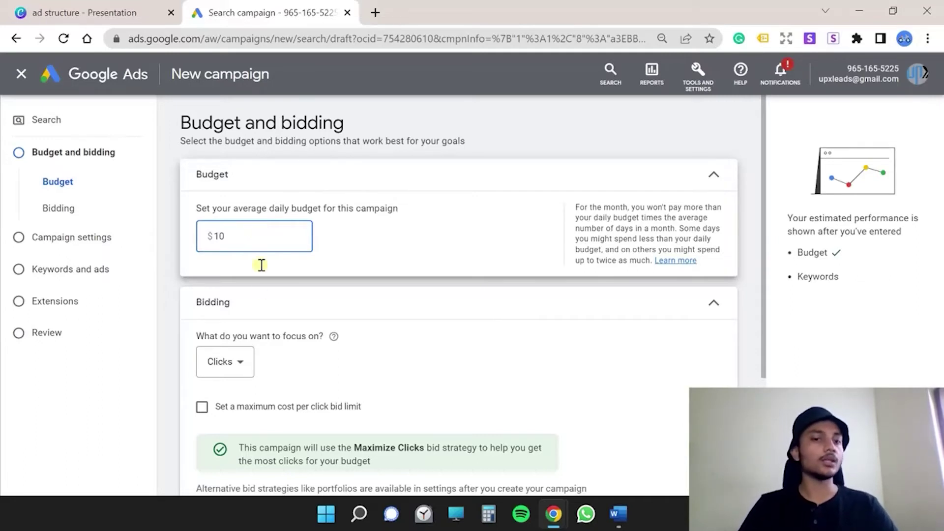
Set the average daily budget to $10 and keep Clicks as the bidding focus
{"action": "scroll", "coordinate": [270, 311], "scroll_direction": "down", "scroll_amount": 2}
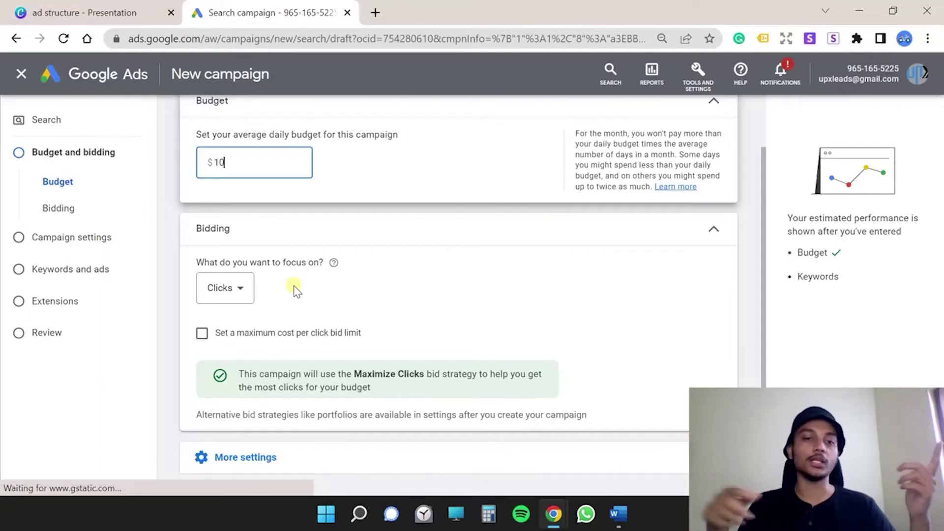
{"action": "left_click", "coordinate": [237, 289]}
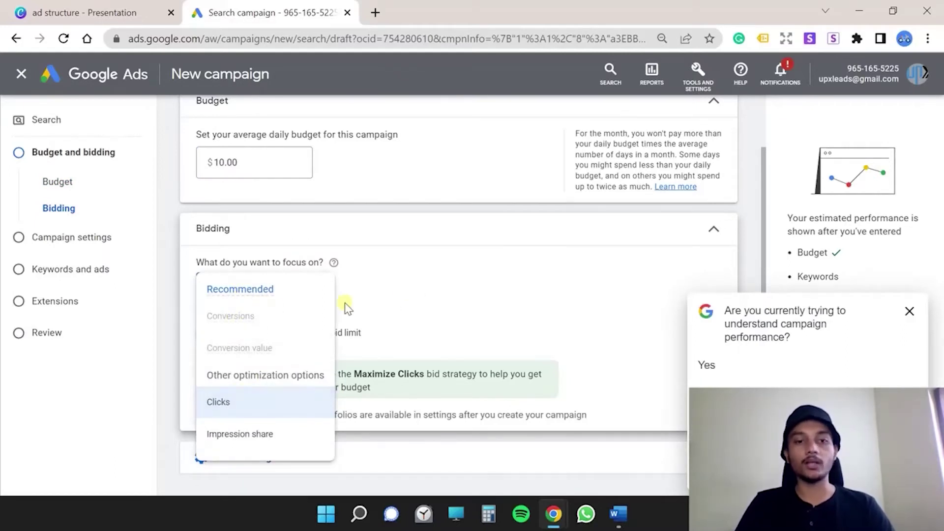
{"action": "scroll", "coordinate": [354, 302], "scroll_direction": "down", "scroll_amount": 2}
Keep ad rotation on "Optimize: Prefer best performing ads" and continue to the campaign settings
{"action": "left_click", "coordinate": [255, 367]}
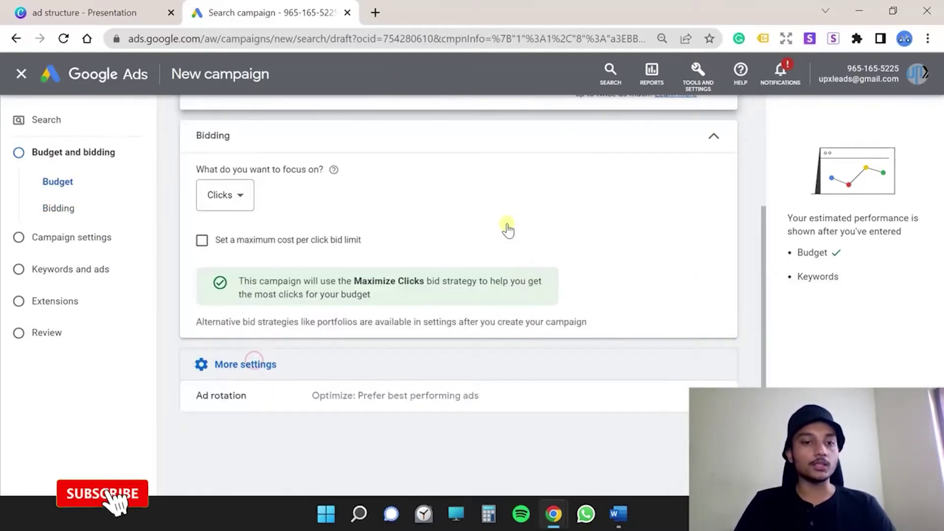
{"action": "scroll", "coordinate": [506, 228], "scroll_direction": "down", "scroll_amount": 1}
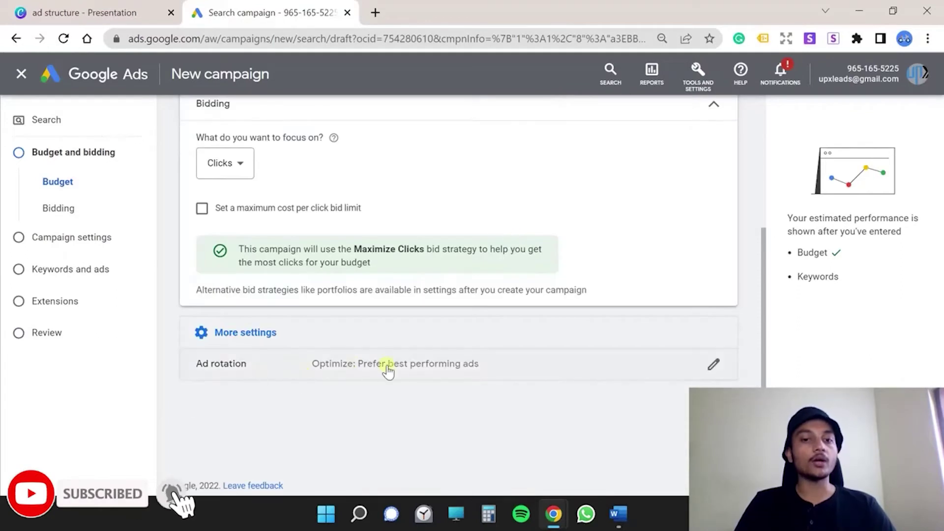
{"action": "left_click", "coordinate": [431, 367]}
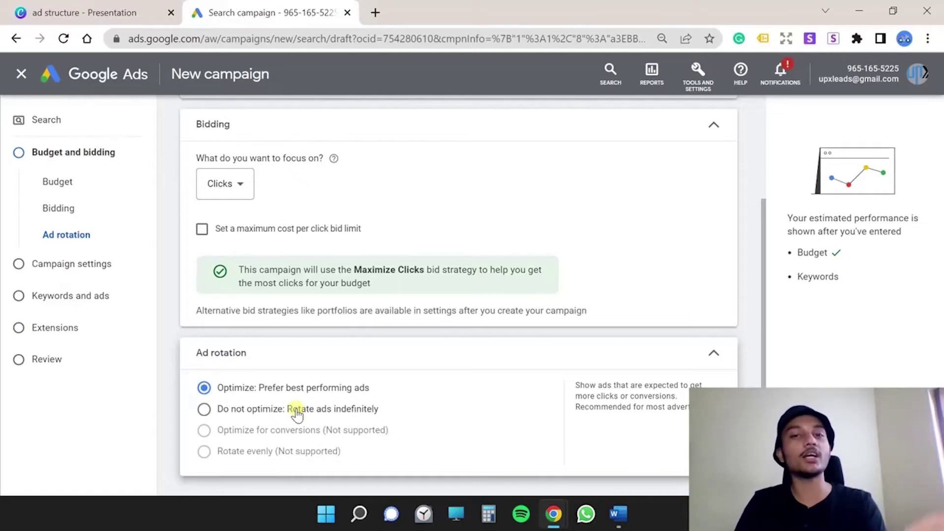
{"action": "scroll", "coordinate": [526, 324], "scroll_direction": "down", "scroll_amount": 2}
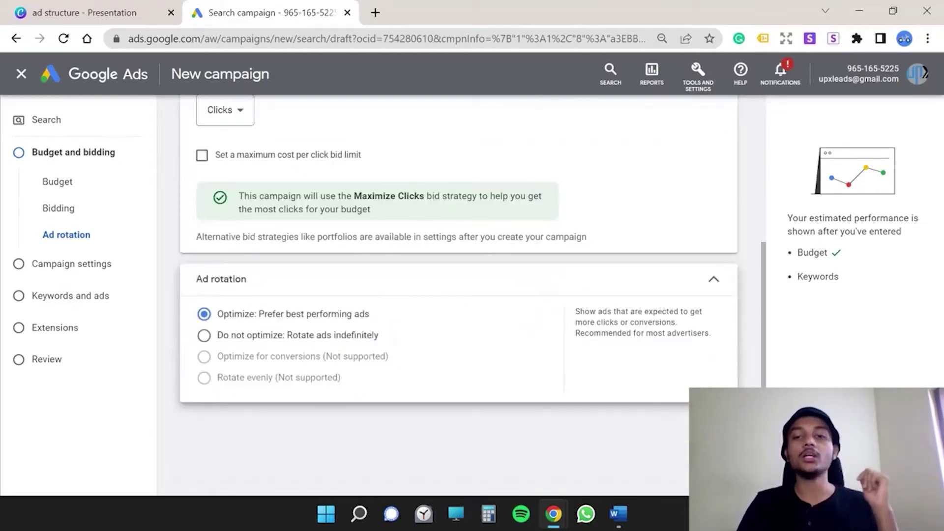
{"action": "left_click", "coordinate": [612, 421]}
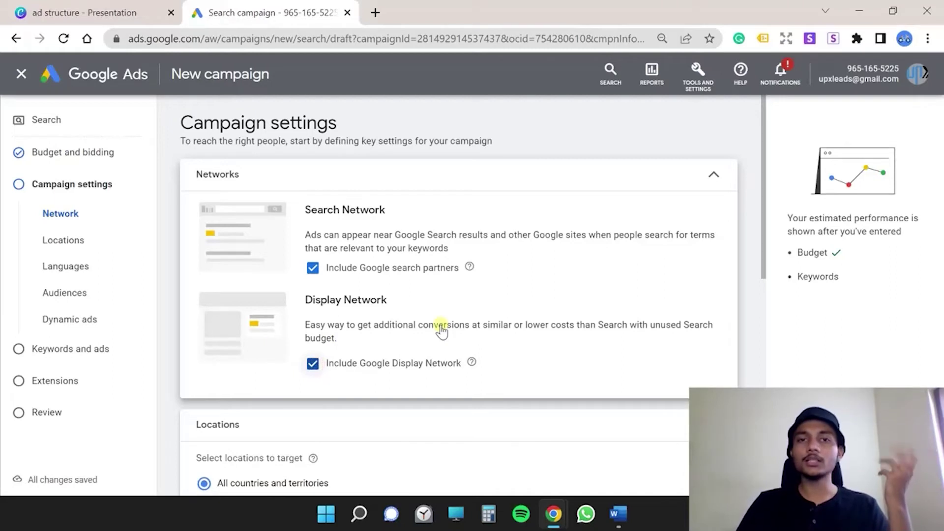
Exclude the Google Display Network and Google search partners from the campaign, and proceed to keywords and ads
{"action": "left_click", "coordinate": [312, 364]}
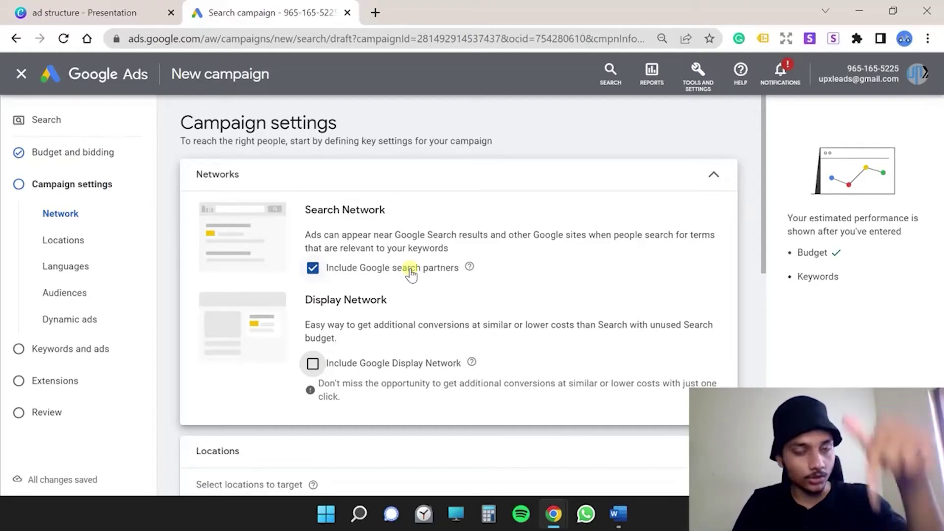
{"action": "left_click", "coordinate": [368, 270]}
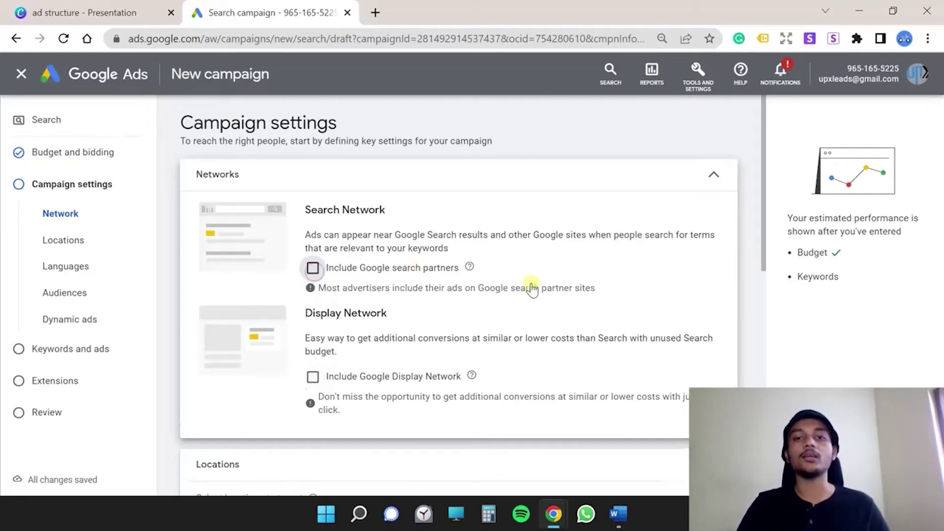
{"action": "scroll", "coordinate": [443, 315], "scroll_direction": "down", "scroll_amount": 5}
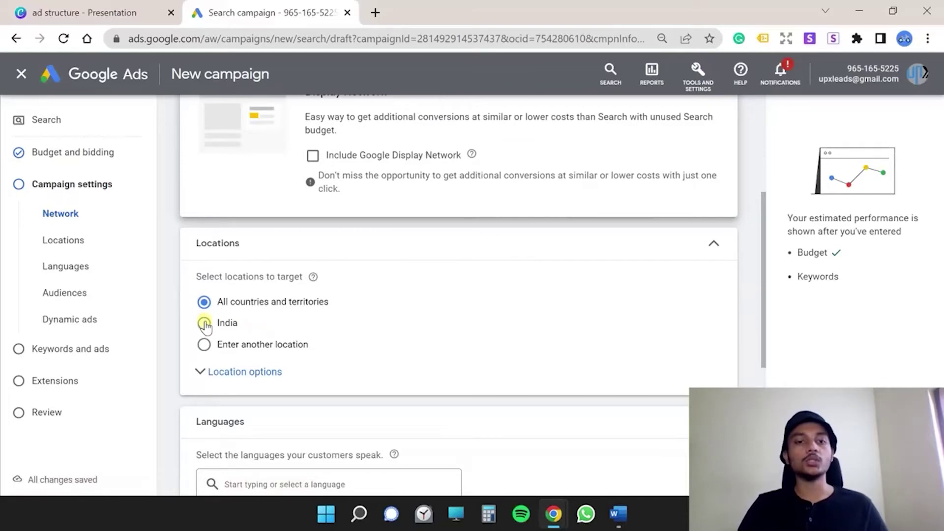
{"action": "scroll", "coordinate": [474, 331], "scroll_direction": "down", "scroll_amount": 6}
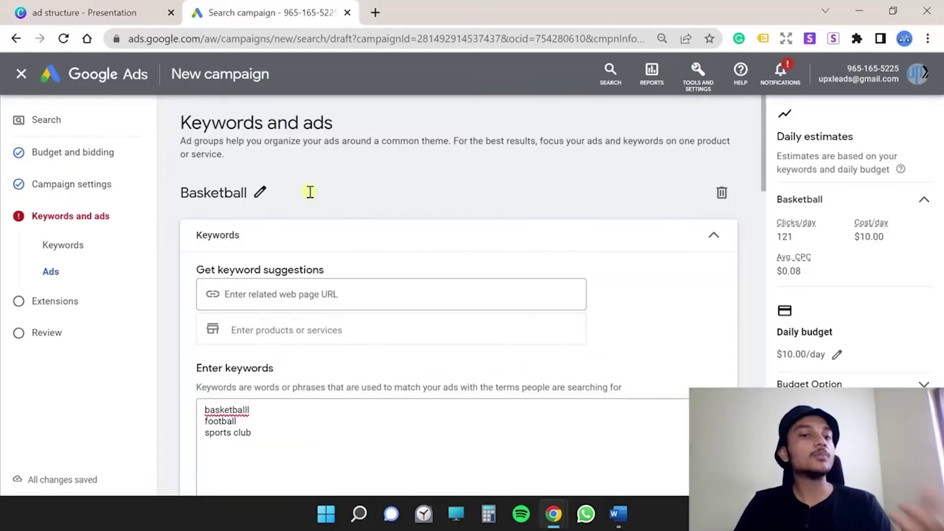
Keep the ad group name Basketball and replace its keyword list with the single keyword "basketball"
{"action": "left_click", "coordinate": [242, 193]}
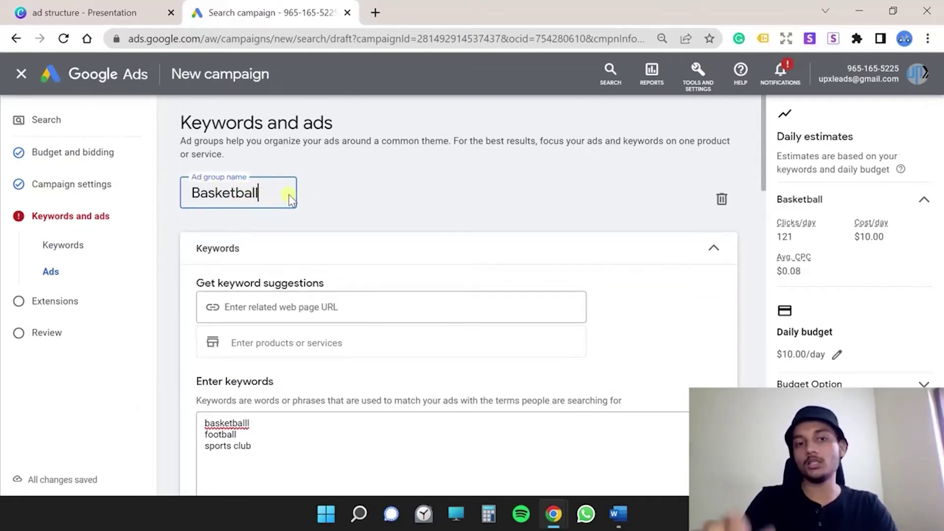
{"action": "scroll", "coordinate": [252, 353], "scroll_direction": "down", "scroll_amount": 2}
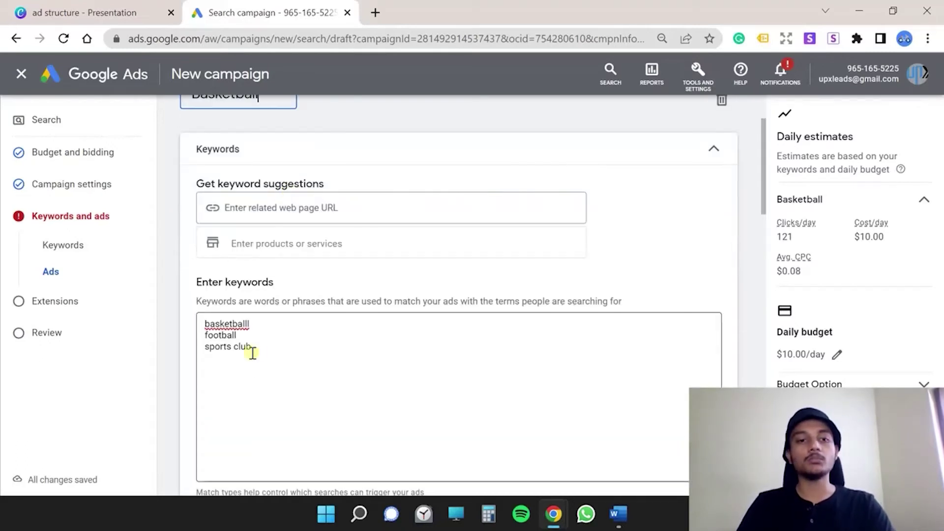
{"action": "left_click", "coordinate": [225, 333]}
{"action": "double_click", "coordinate": [225, 328]}
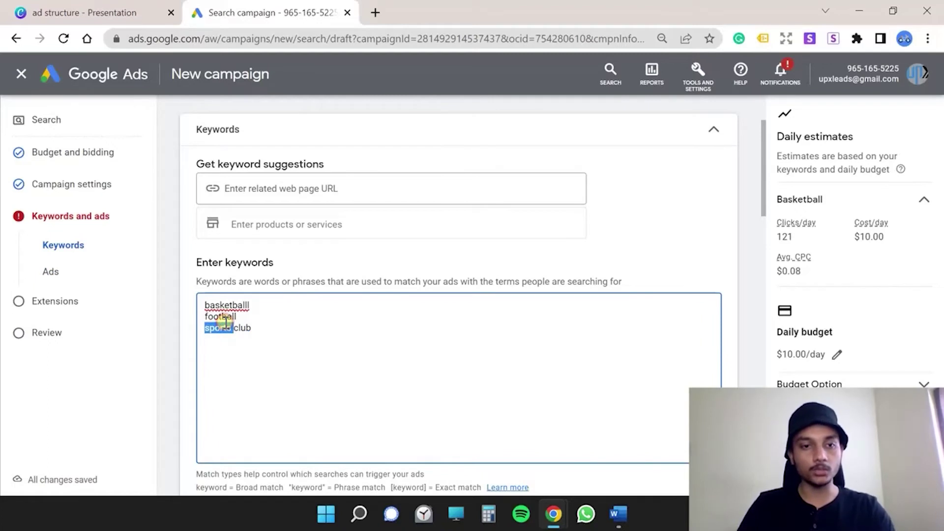
{"action": "key", "text": "ctrl+a"}
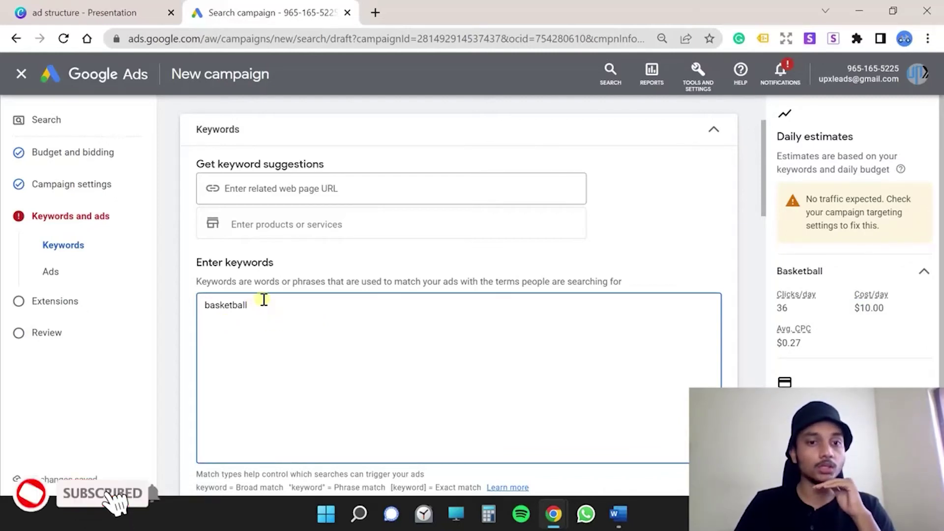
{"action": "scroll", "coordinate": [266, 295], "scroll_direction": "down", "scroll_amount": 4}
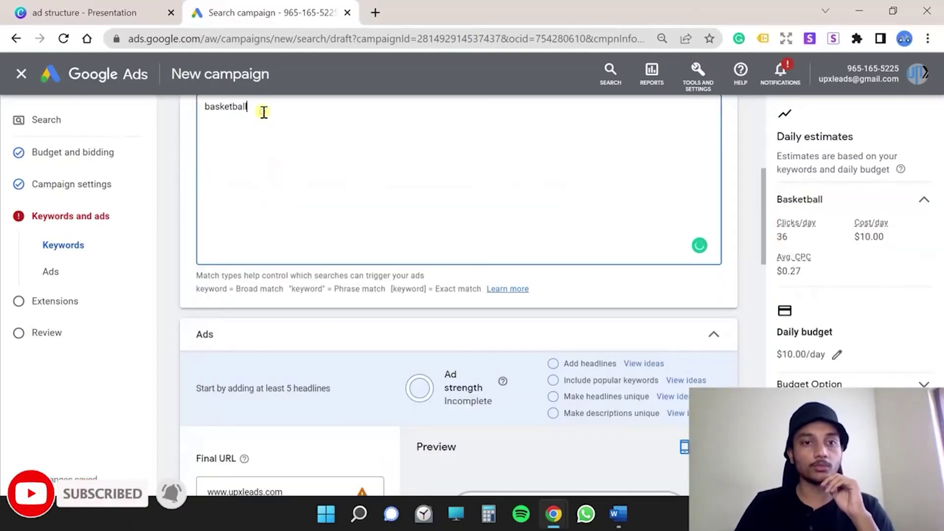
{"action": "scroll", "coordinate": [403, 187], "scroll_direction": "down", "scroll_amount": 2}
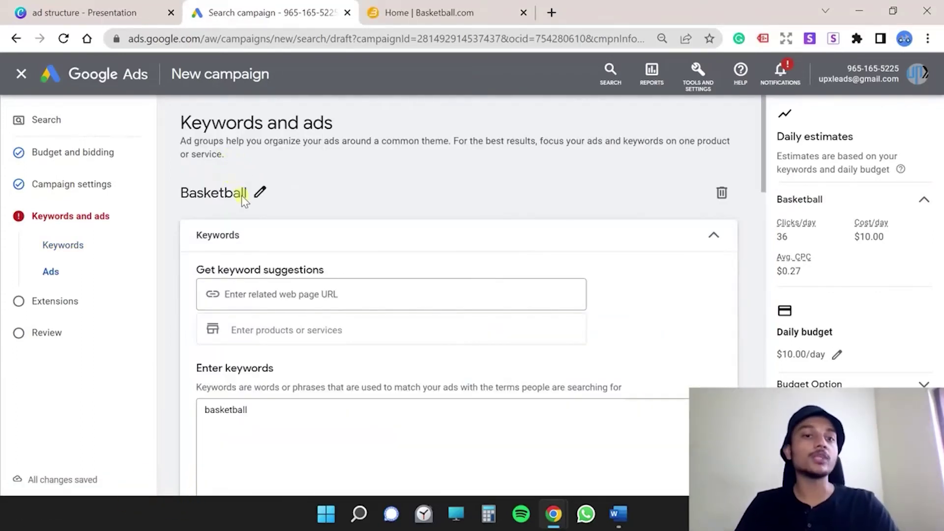
Add "basketball club" as a second keyword in the Basketball ad group
{"action": "left_click", "coordinate": [260, 192]}
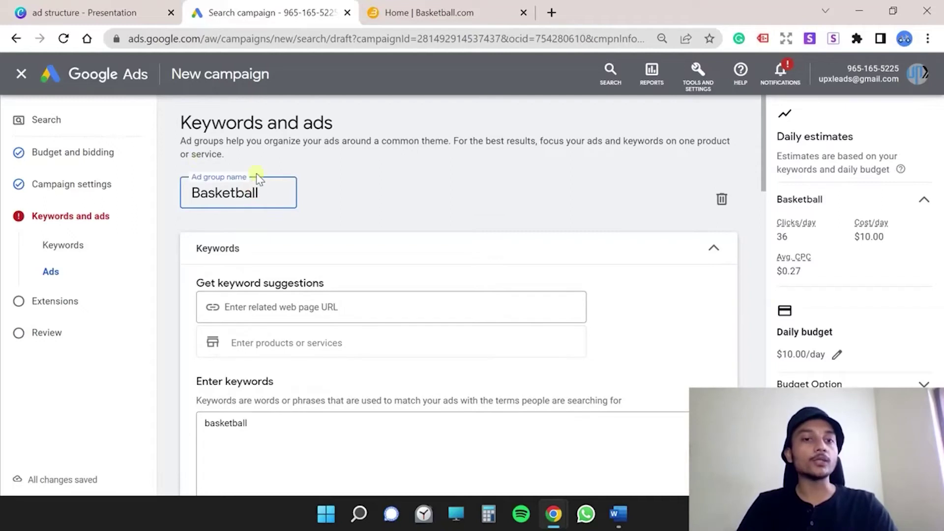
{"action": "scroll", "coordinate": [325, 226], "scroll_direction": "down", "scroll_amount": 2}
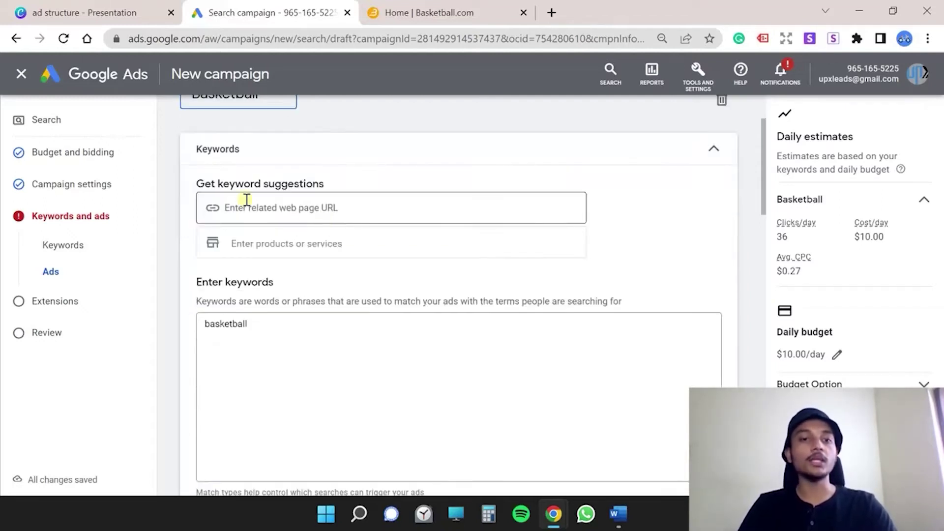
{"action": "left_click", "coordinate": [290, 336]}
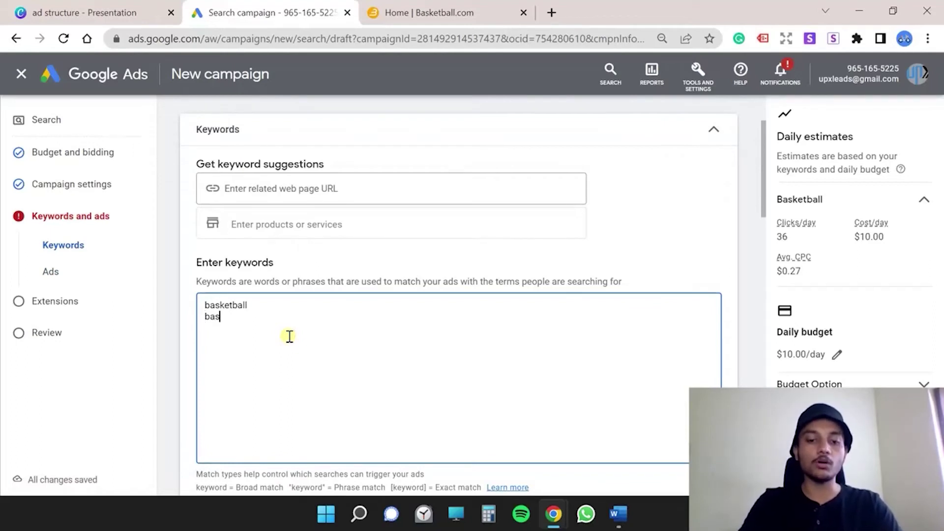
{"action": "type", "text": "basketball club"}
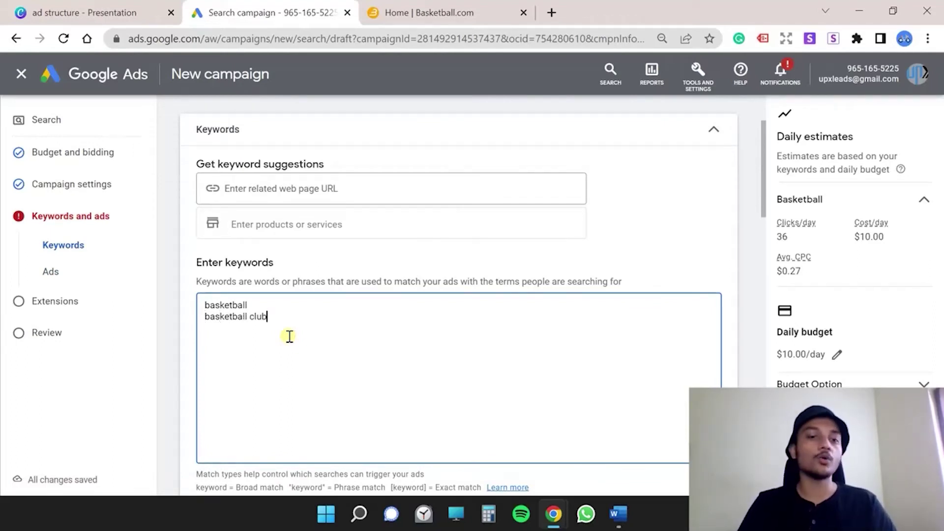
{"action": "scroll", "coordinate": [349, 333], "scroll_direction": "down", "scroll_amount": 6}
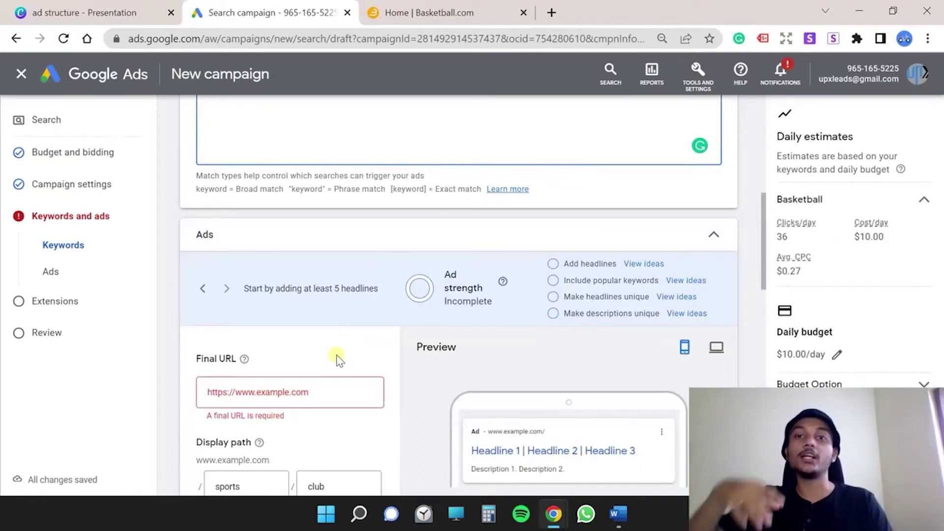
{"action": "left_click", "coordinate": [443, 19]}
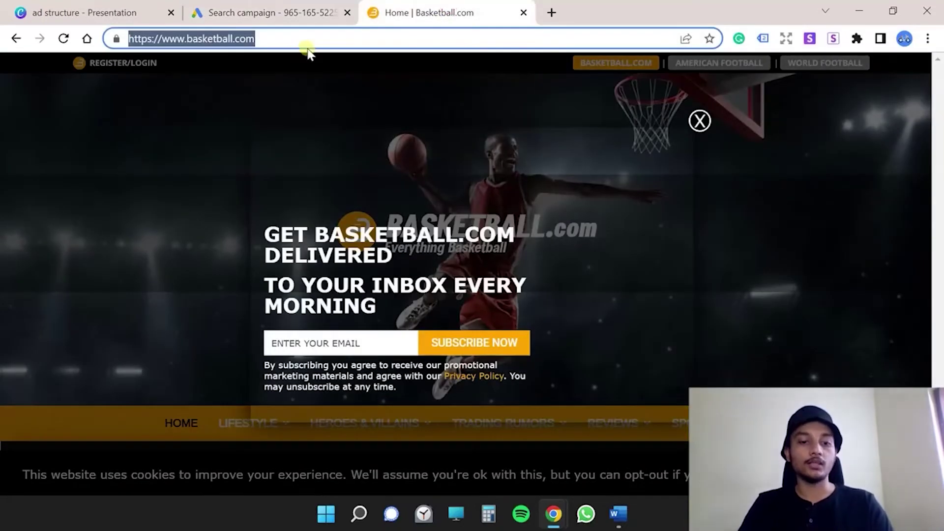
{"action": "left_click", "coordinate": [263, 10]}
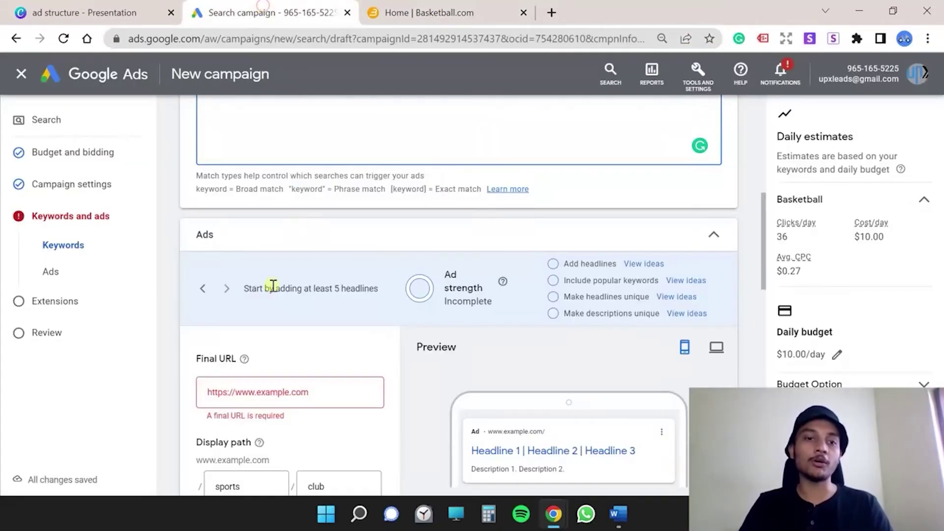
{"action": "left_click", "coordinate": [287, 392]}
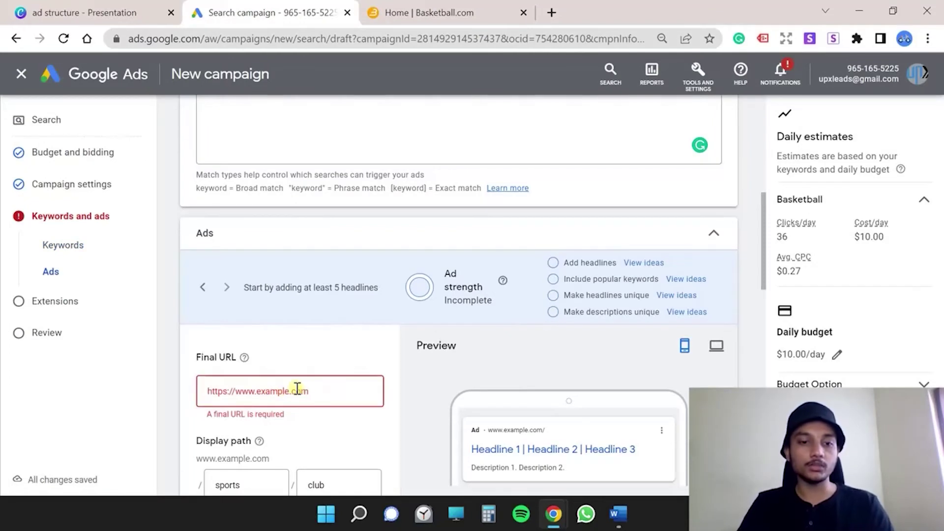
{"action": "type", "text": "https://www.basketball.com/"}
{"action": "scroll", "coordinate": [323, 325], "scroll_direction": "down", "scroll_amount": 3}
{"action": "left_click", "coordinate": [251, 297]}
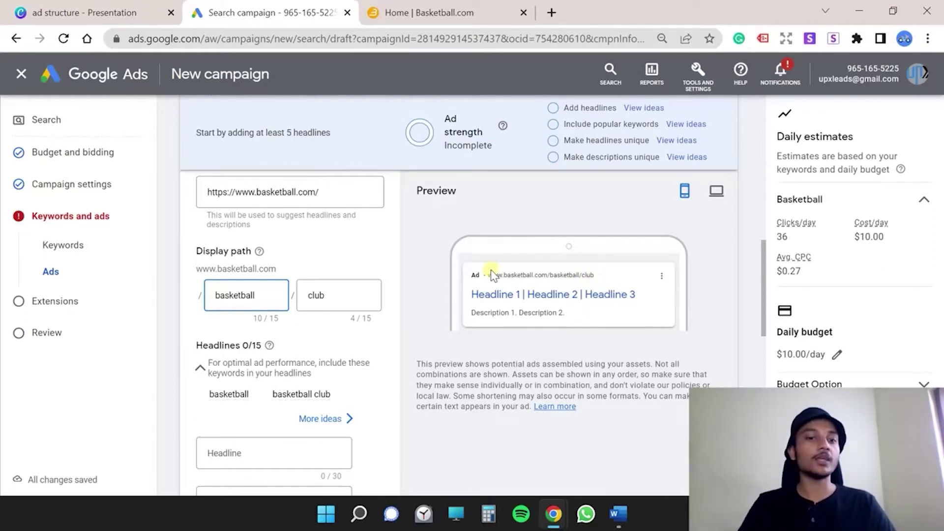
Enter "Basketball club for kids" as the ad's first headline
{"action": "scroll", "coordinate": [337, 337], "scroll_direction": "down", "scroll_amount": 4}
{"action": "left_click", "coordinate": [238, 256]}
{"action": "type", "text": "Basket"}
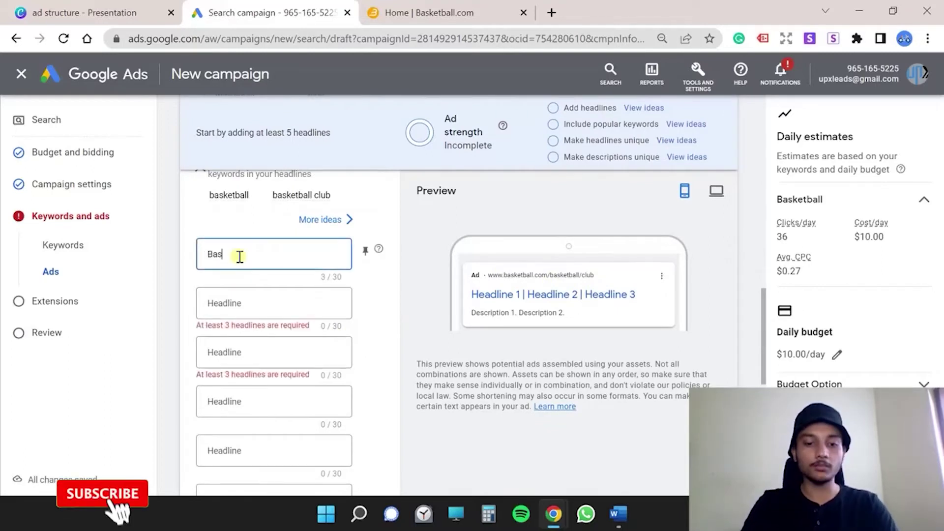
{"action": "type", "text": "ball"}
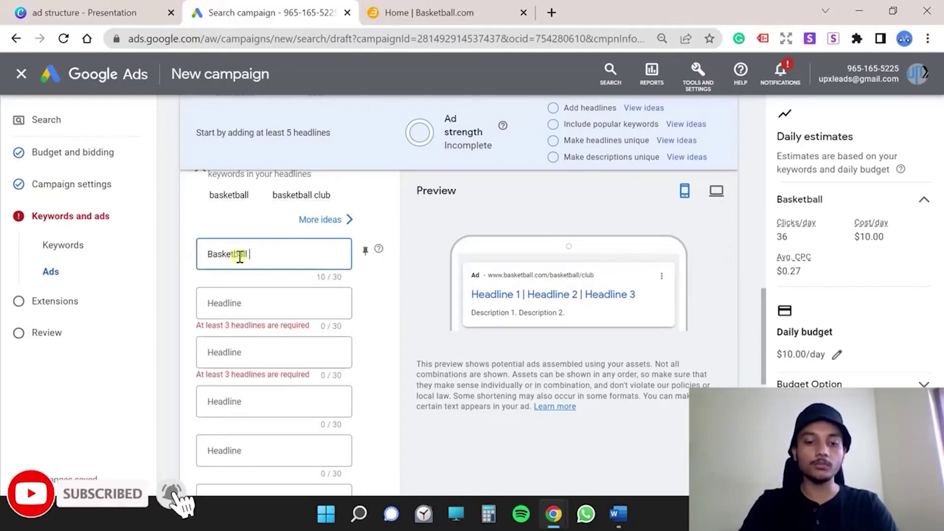
{"action": "type", "text": " club for kids"}
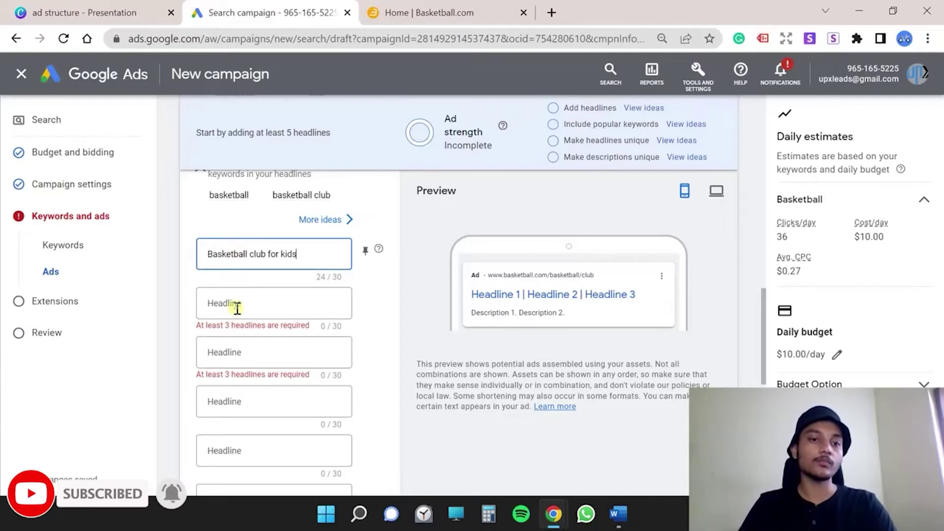
Add "Amazing training" and "have Fun this summer" as the second and third headlines, and check the ad preview
{"action": "left_click", "coordinate": [237, 308]}
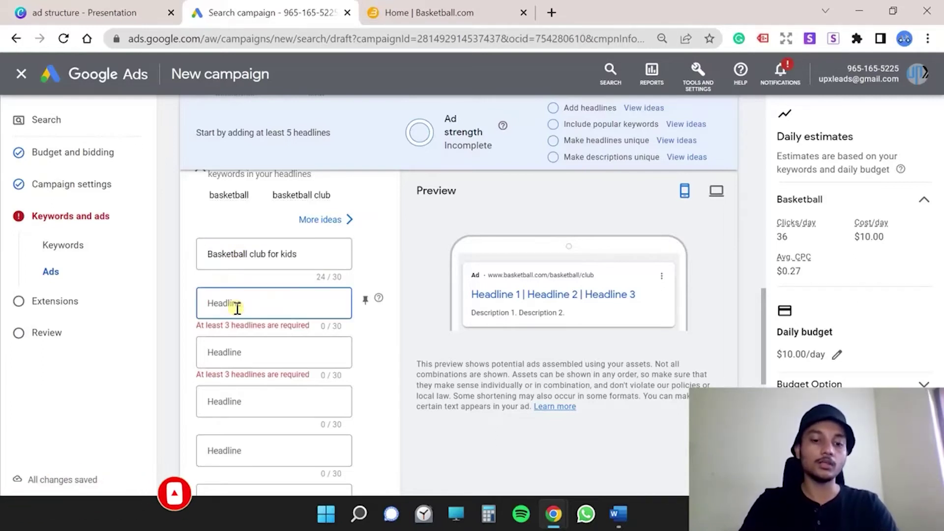
{"action": "type", "text": "Amazing training"}
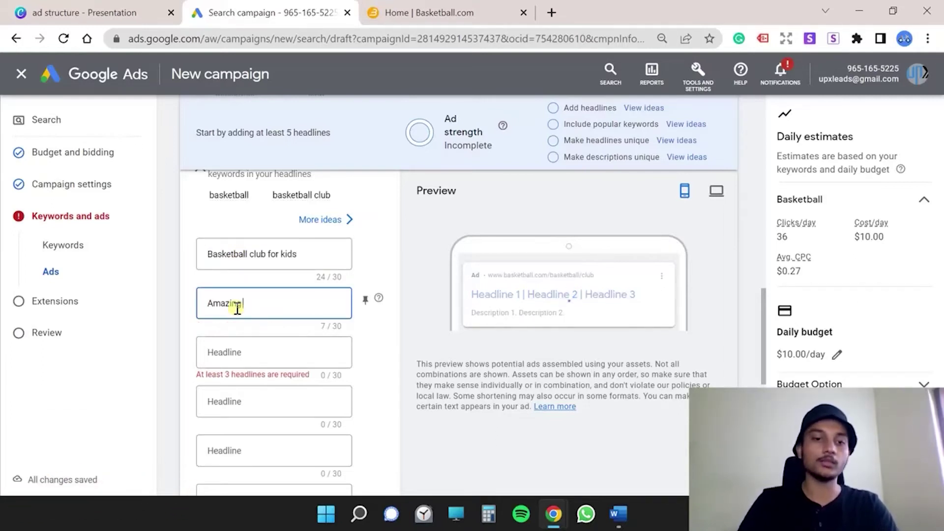
{"action": "left_click", "coordinate": [224, 347]}
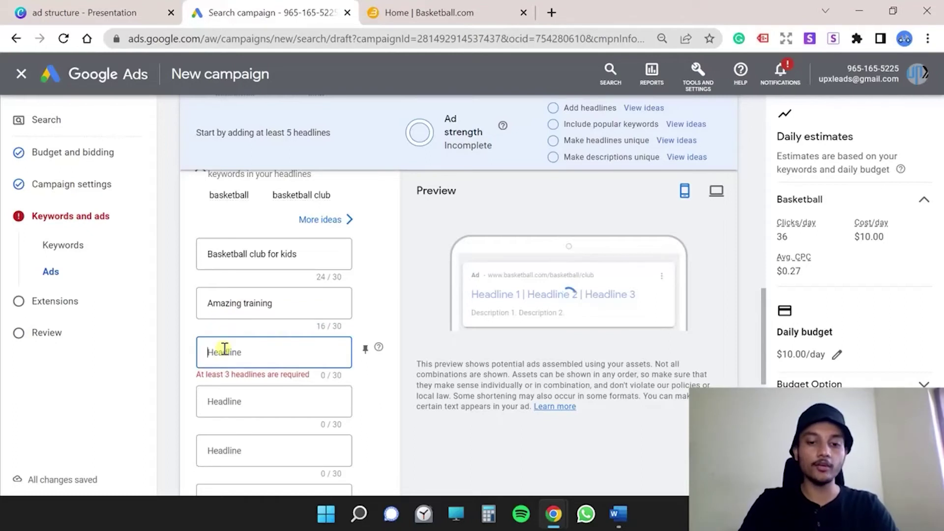
{"action": "type", "text": "have Fun"}
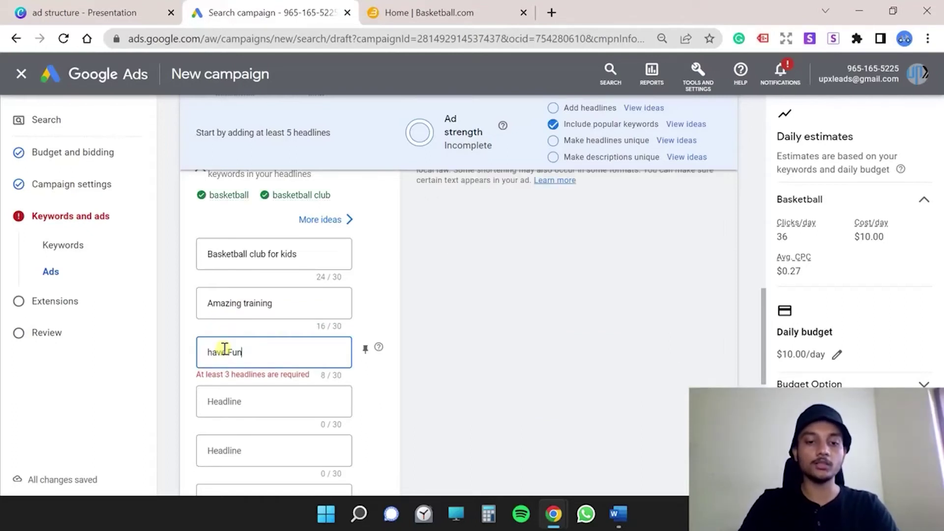
{"action": "type", "text": " this summer"}
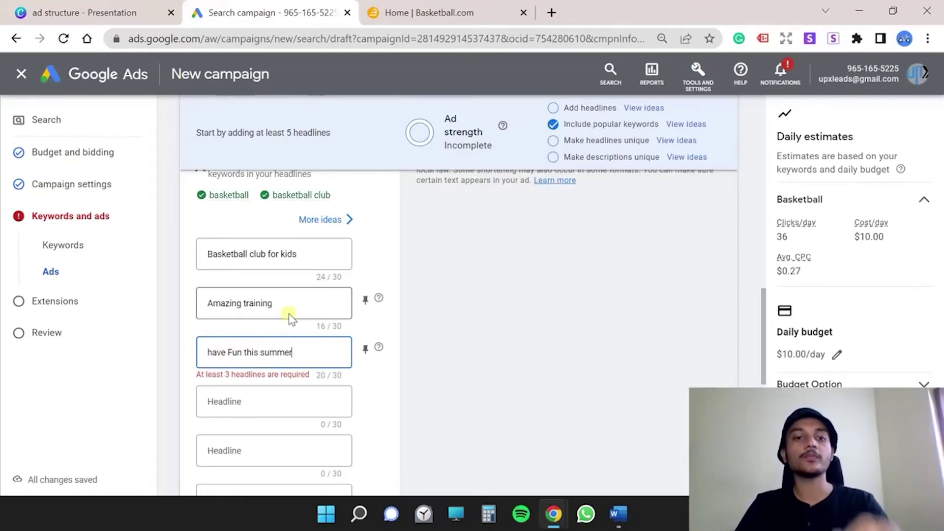
{"action": "scroll", "coordinate": [270, 212], "scroll_direction": "up", "scroll_amount": 2}
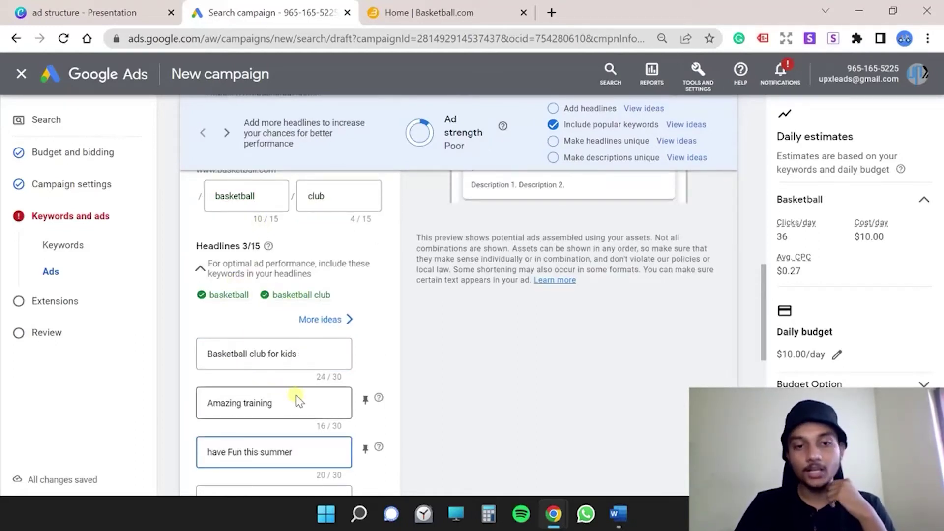
{"action": "scroll", "coordinate": [543, 392], "scroll_direction": "up", "scroll_amount": 4}
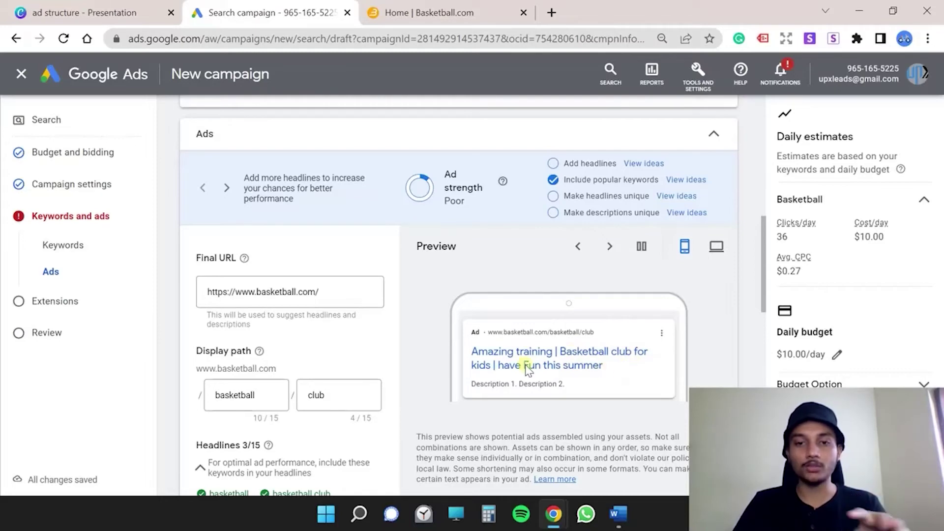
Enter "Enjoy basktball this summer" as the ad's first description
{"action": "scroll", "coordinate": [529, 368], "scroll_direction": "down", "scroll_amount": 15}
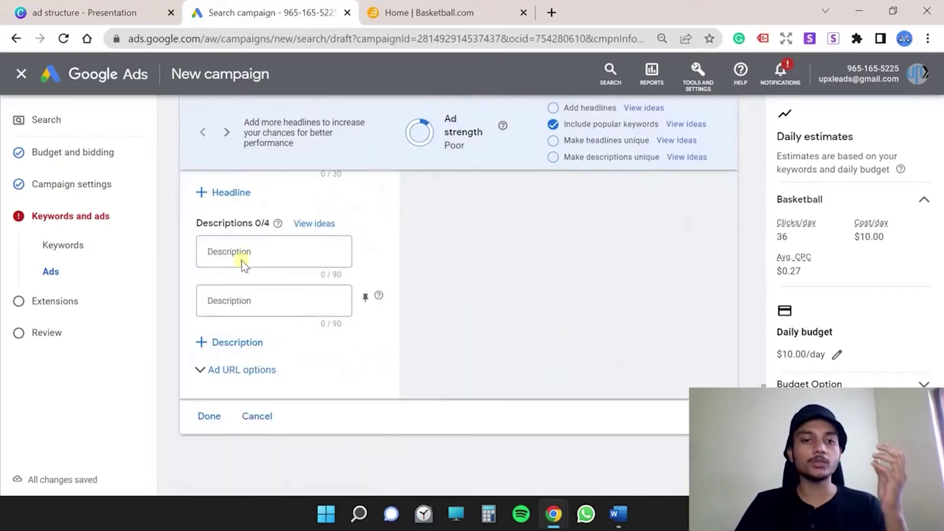
{"action": "left_click", "coordinate": [245, 251]}
{"action": "type", "text": "En"}
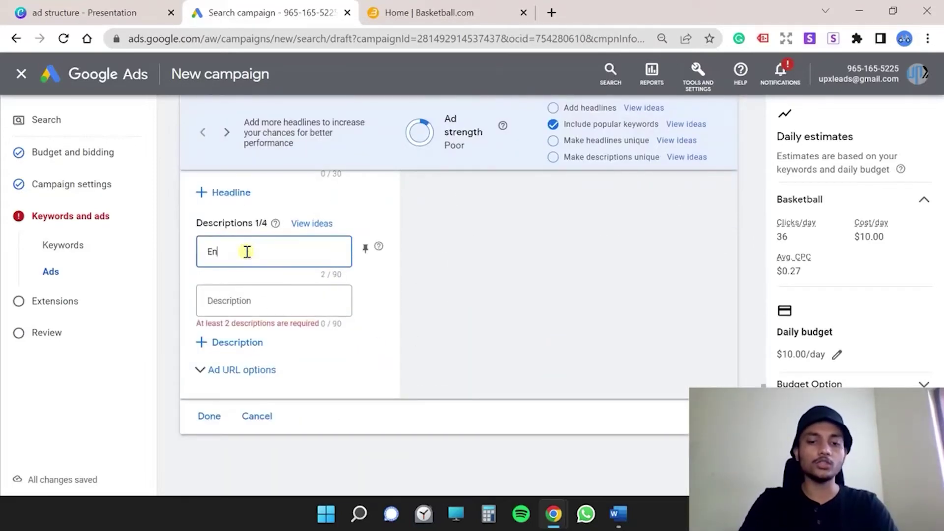
{"action": "type", "text": "joy baskt"}
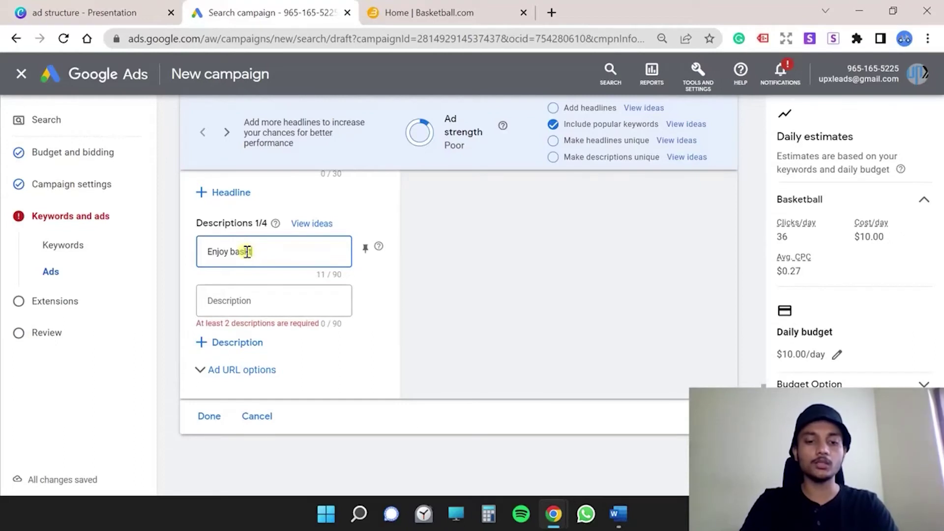
{"action": "type", "text": "ball "}
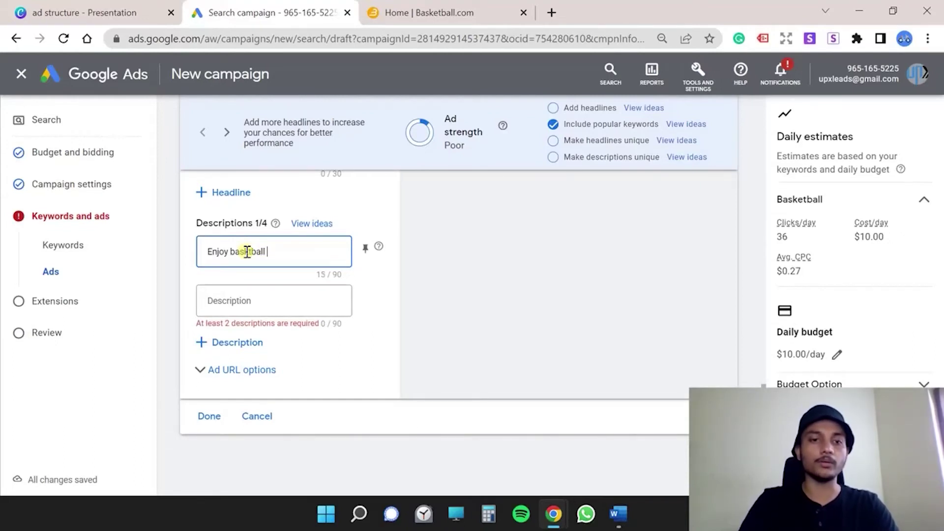
{"action": "type", "text": "this summer"}
Enter "let your kids learn basketball at our basketball club" as the second description and finish the ad
{"action": "left_click", "coordinate": [221, 299]}
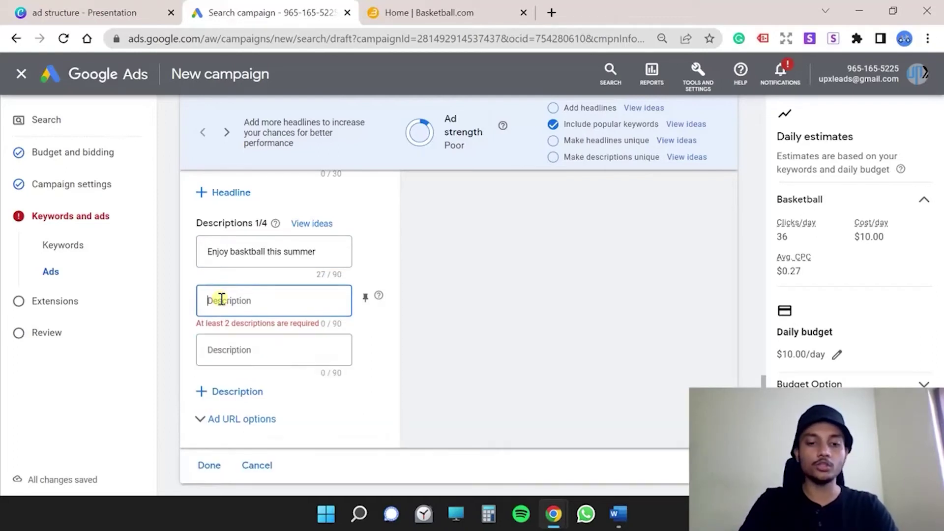
{"action": "type", "text": "let your kids"}
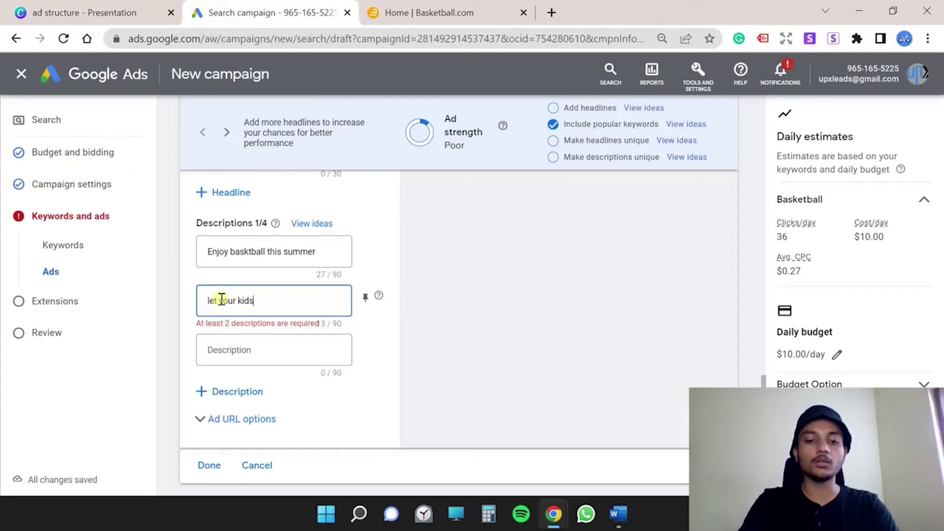
{"action": "type", "text": " learn basketball "}
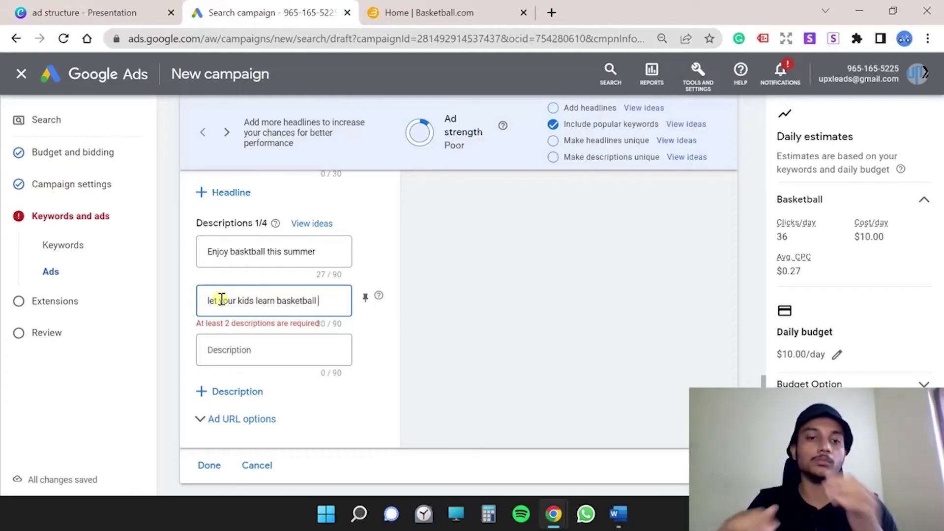
{"action": "type", "text": "at our basketball club"}
{"action": "left_click", "coordinate": [529, 308]}
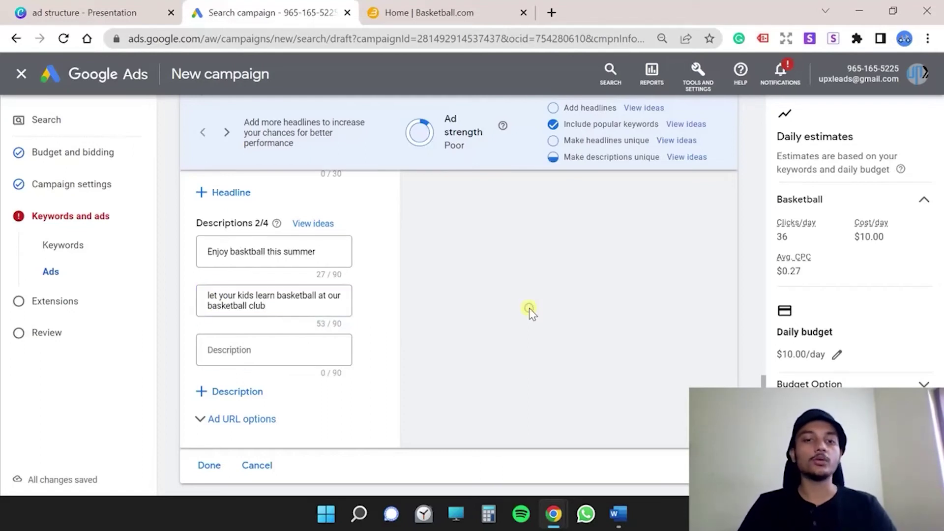
{"action": "scroll", "coordinate": [529, 308], "scroll_direction": "down", "scroll_amount": 3}
{"action": "left_click", "coordinate": [211, 351]}
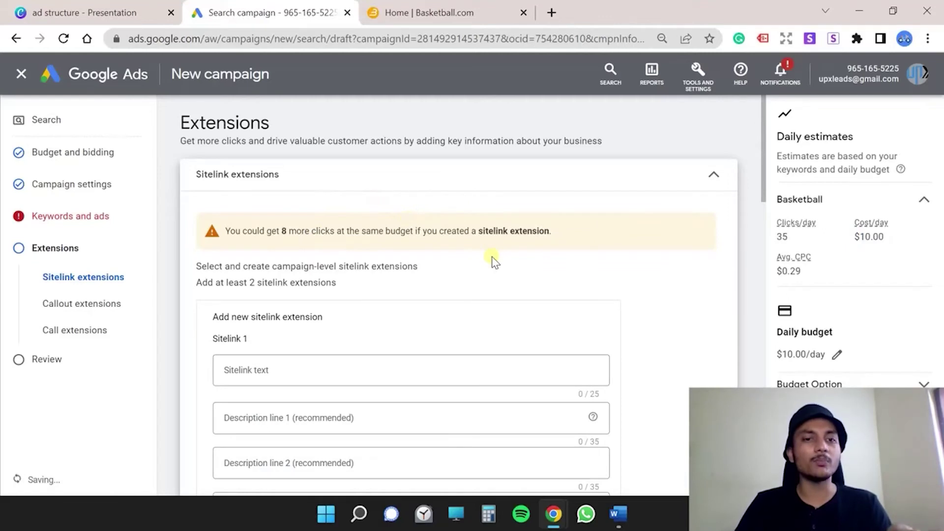
Leave the extensions empty and publish the Sports recruitment campaign
{"action": "scroll", "coordinate": [493, 258], "scroll_direction": "down", "scroll_amount": 6}
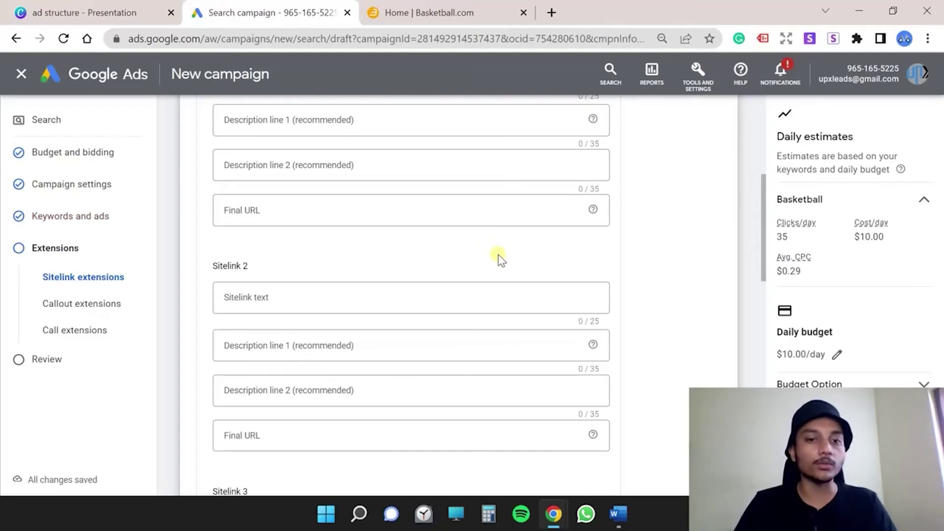
{"action": "scroll", "coordinate": [498, 254], "scroll_direction": "down", "scroll_amount": 15}
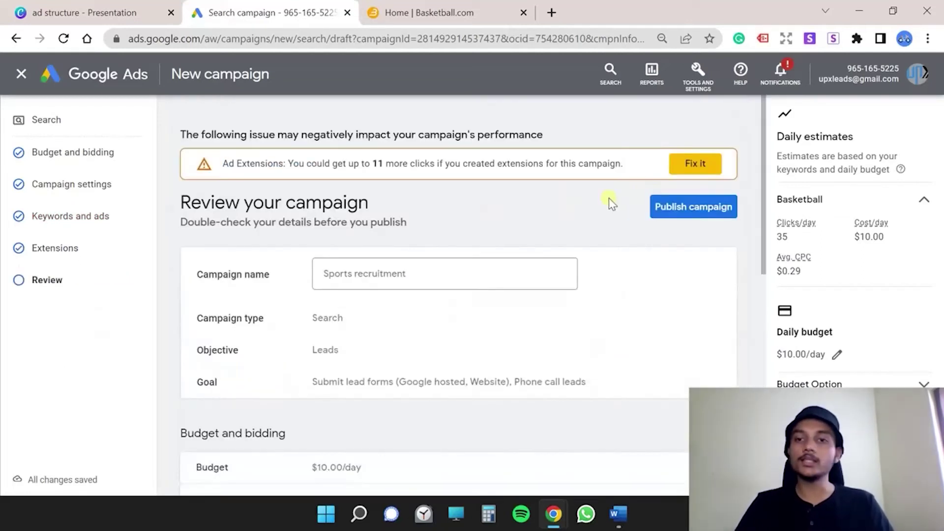
{"action": "left_click", "coordinate": [677, 206]}
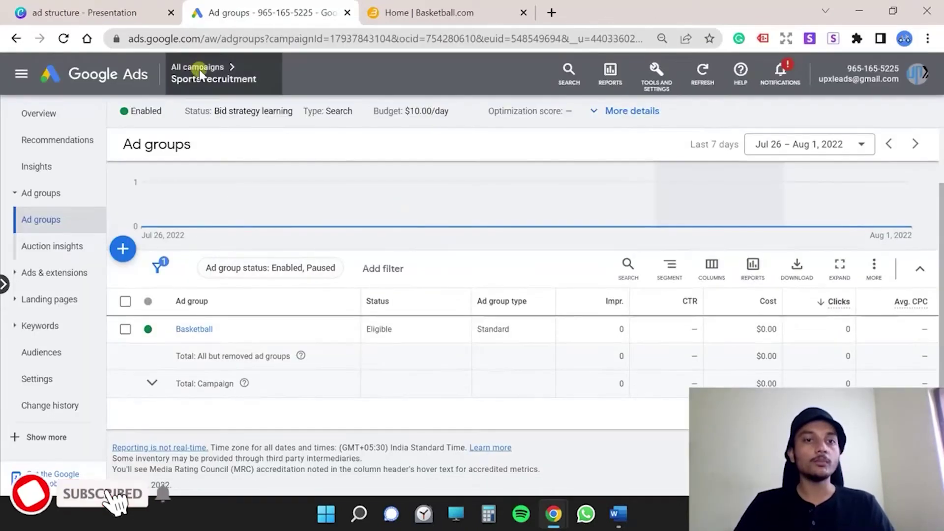
Reopen the Sports recruitment campaign from the campaign list and start a new standard ad group named football
{"action": "left_click", "coordinate": [209, 70]}
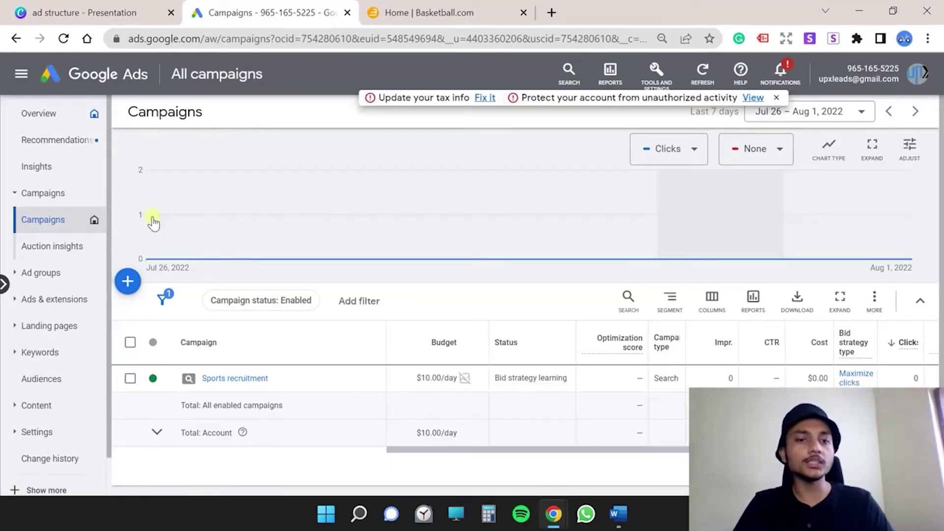
{"action": "left_click", "coordinate": [229, 384]}
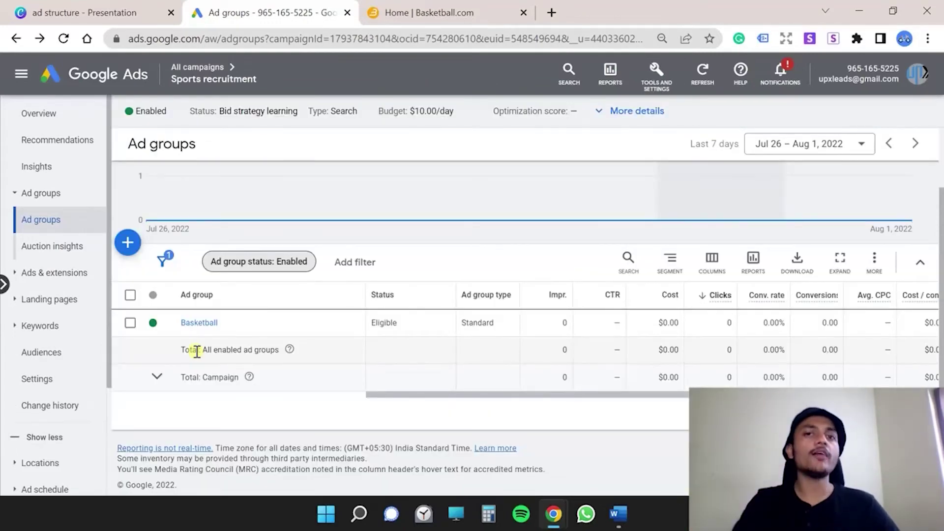
{"action": "left_click", "coordinate": [127, 242]}
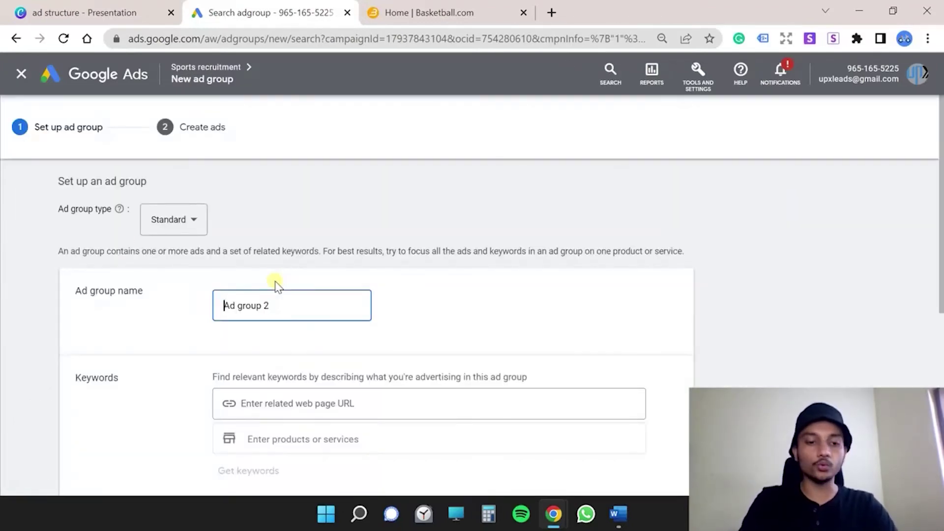
{"action": "key", "text": "ctrl+a"}
{"action": "type", "text": "fo"}
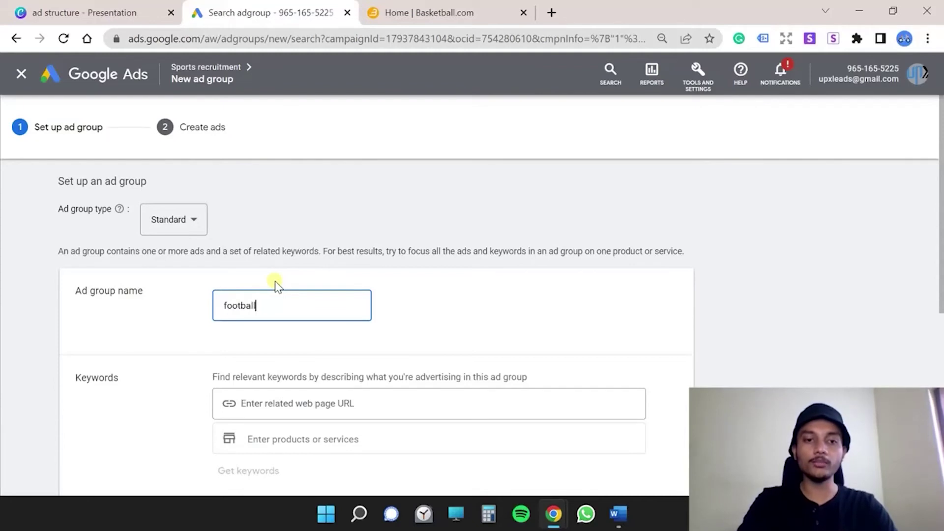
{"action": "type", "text": "otball"}
Add the broad match keyword football and the phrase match keyword "football club" to the new ad group
{"action": "scroll", "coordinate": [200, 325], "scroll_direction": "down", "scroll_amount": 2}
{"action": "scroll", "coordinate": [268, 316], "scroll_direction": "down", "scroll_amount": 2}
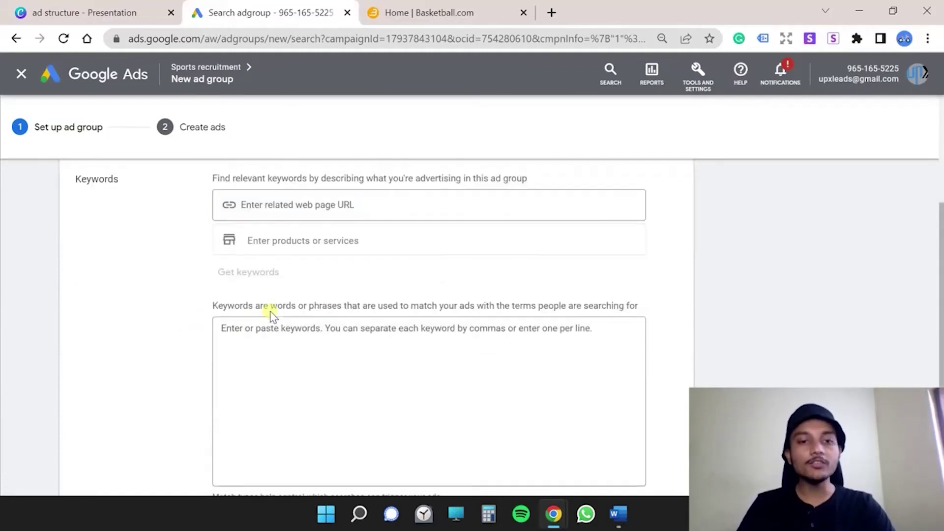
{"action": "left_click", "coordinate": [274, 332]}
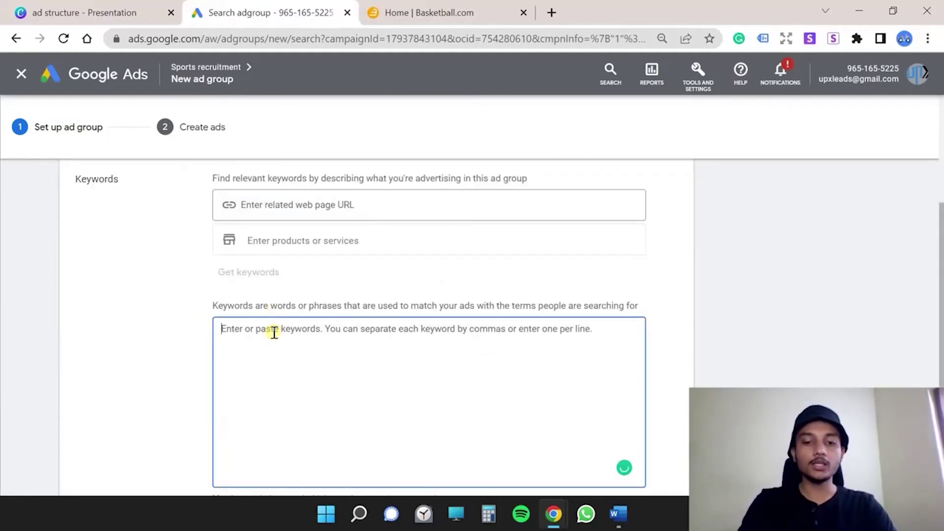
{"action": "type", "text": "football"}
{"action": "key", "text": "Up"}
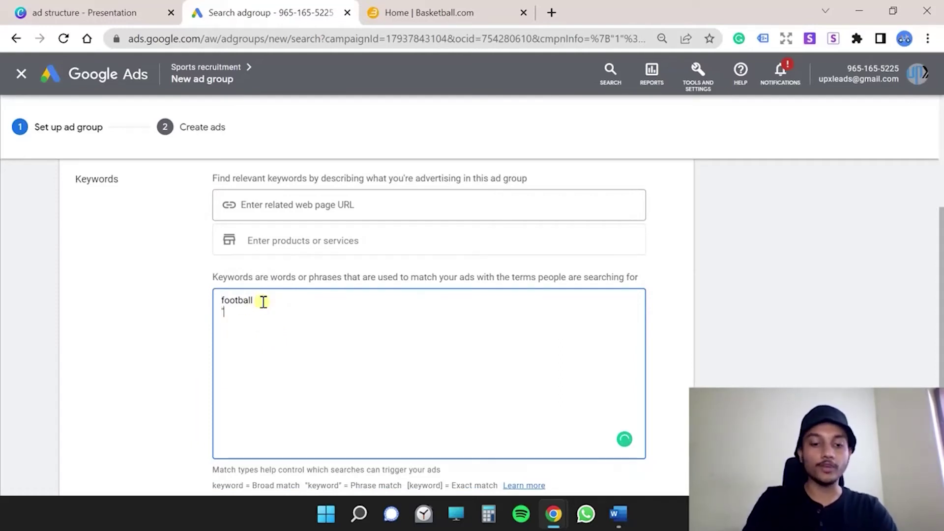
{"action": "type", "text": "ootball club"}
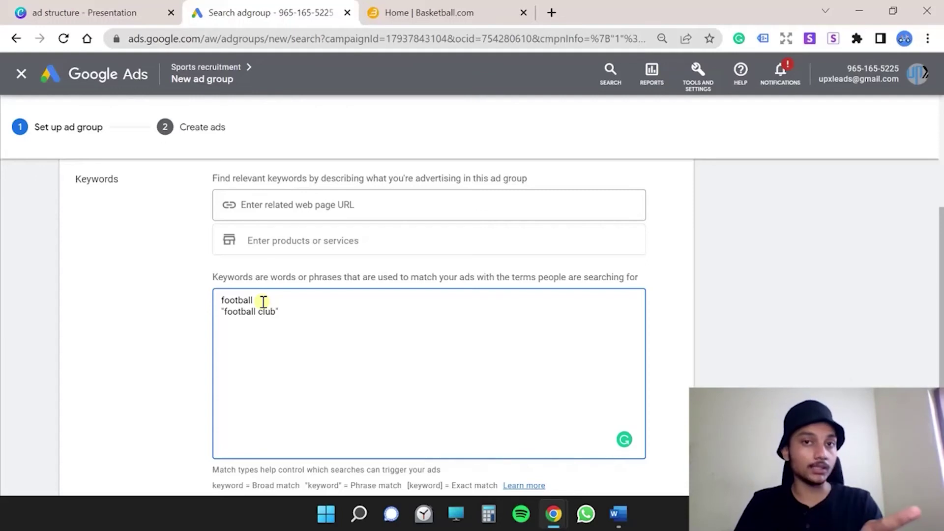
Check the football ad group's keyword list, save the setup and continue to creating its ads
{"action": "scroll", "coordinate": [310, 313], "scroll_direction": "down", "scroll_amount": 2}
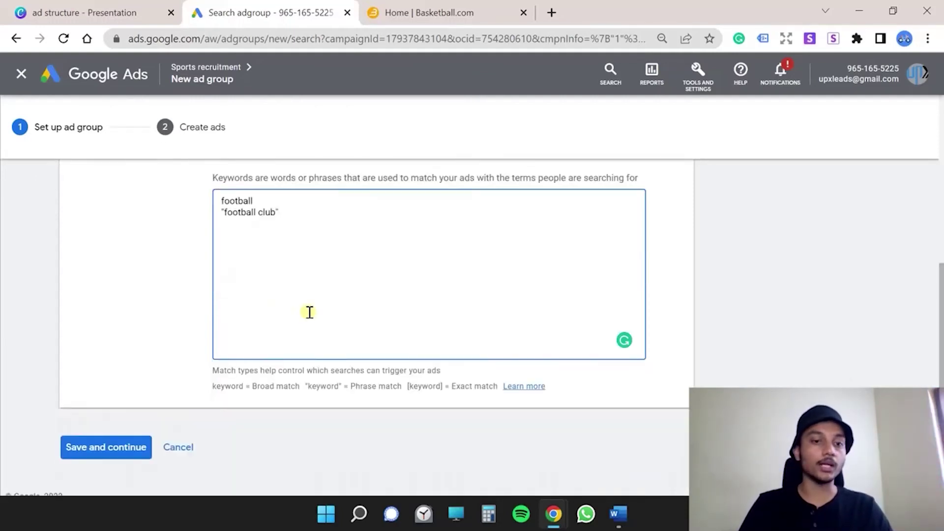
{"action": "scroll", "coordinate": [295, 231], "scroll_direction": "up", "scroll_amount": 2}
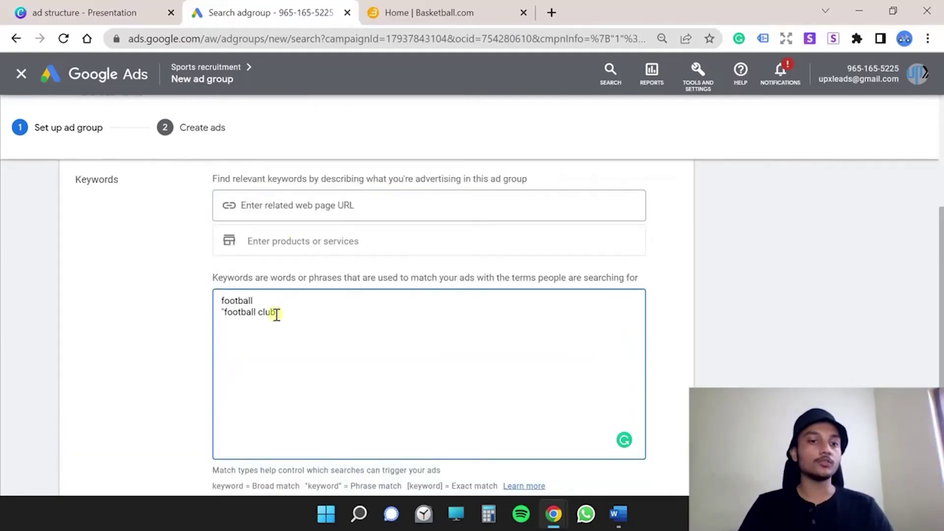
{"action": "scroll", "coordinate": [225, 341], "scroll_direction": "down", "scroll_amount": 2}
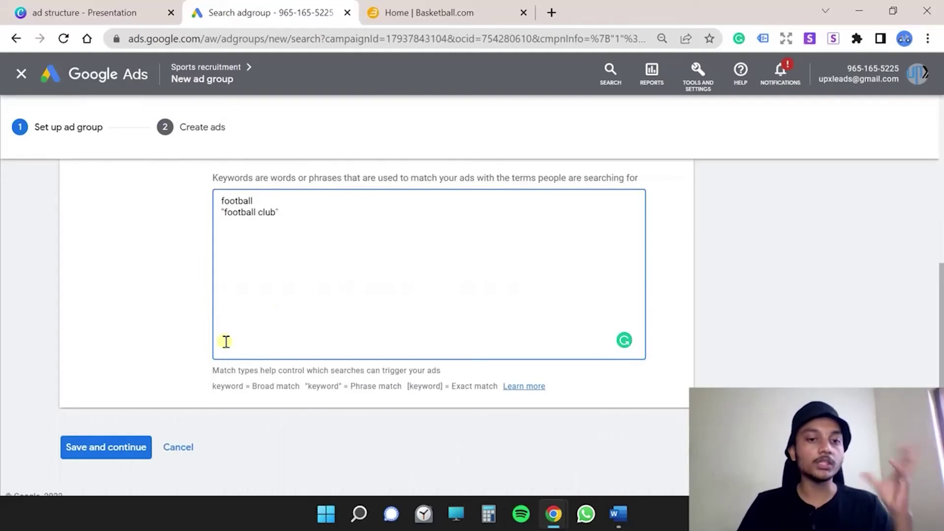
{"action": "left_click", "coordinate": [111, 448]}
{"action": "scroll", "coordinate": [128, 443], "scroll_direction": "down", "scroll_amount": 2}
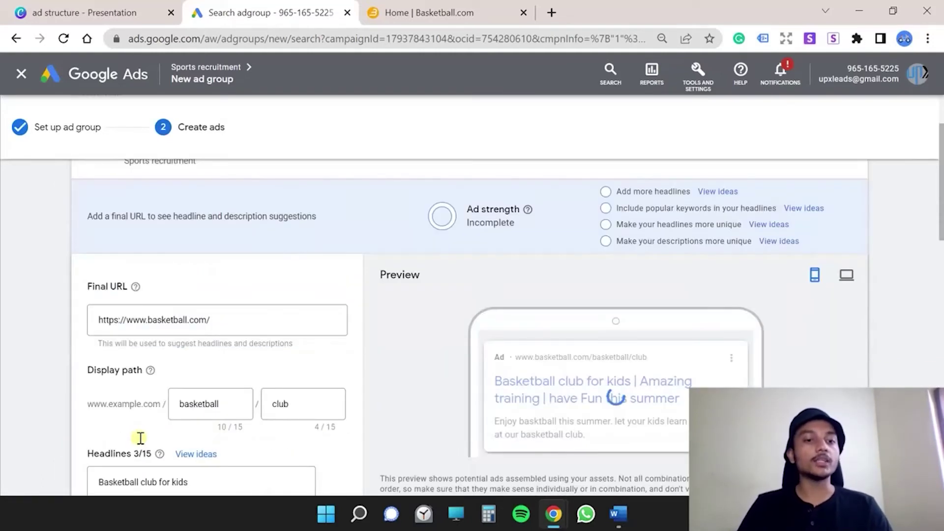
{"action": "left_click", "coordinate": [156, 317]}
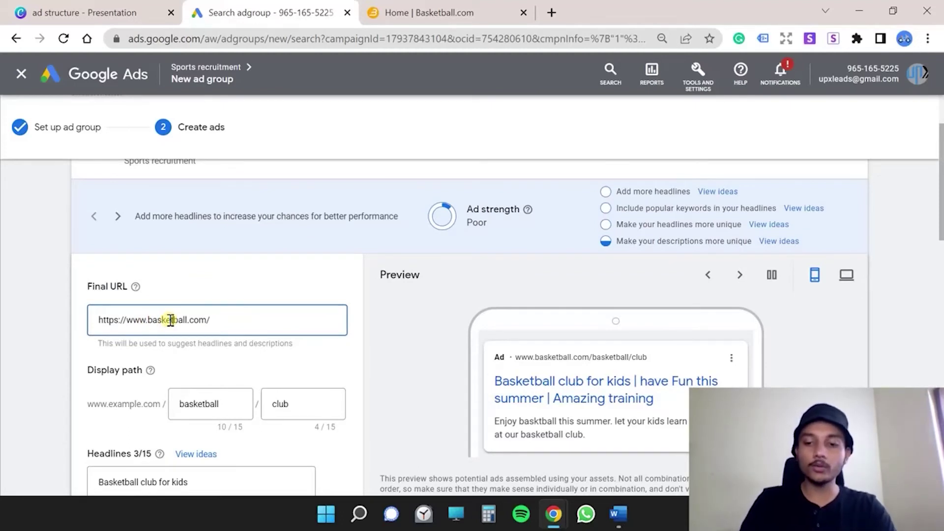
{"action": "key", "text": "BackSpace"}
{"action": "key", "text": "BackSpace"}
{"action": "key", "text": "BackSpace"}
{"action": "key", "text": "BackSpace"}
{"action": "key", "text": "BackSpace"}
{"action": "key", "text": "BackSpace"}
{"action": "type", "text": "p=do"}
{"action": "left_click_drag", "start_coordinate": [212, 320], "coordinate": [149, 323]}
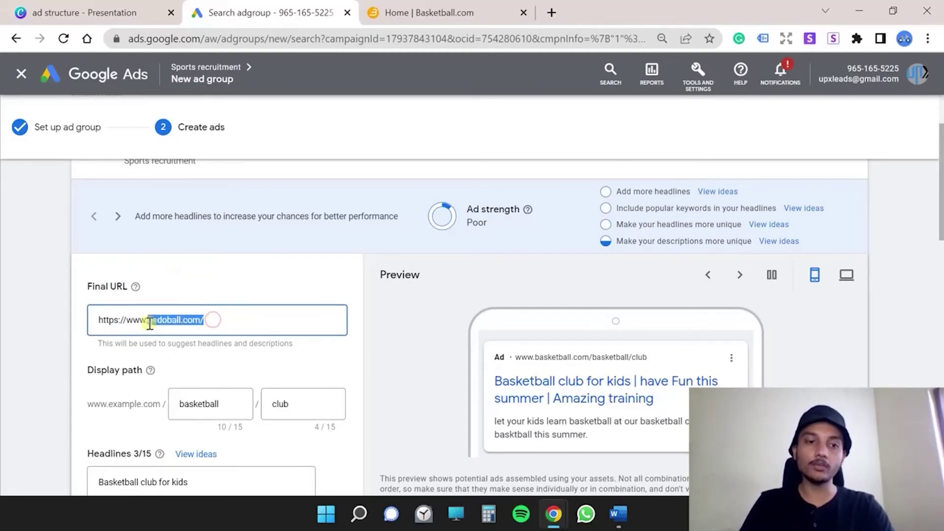
{"action": "key", "text": "BackSpace"}
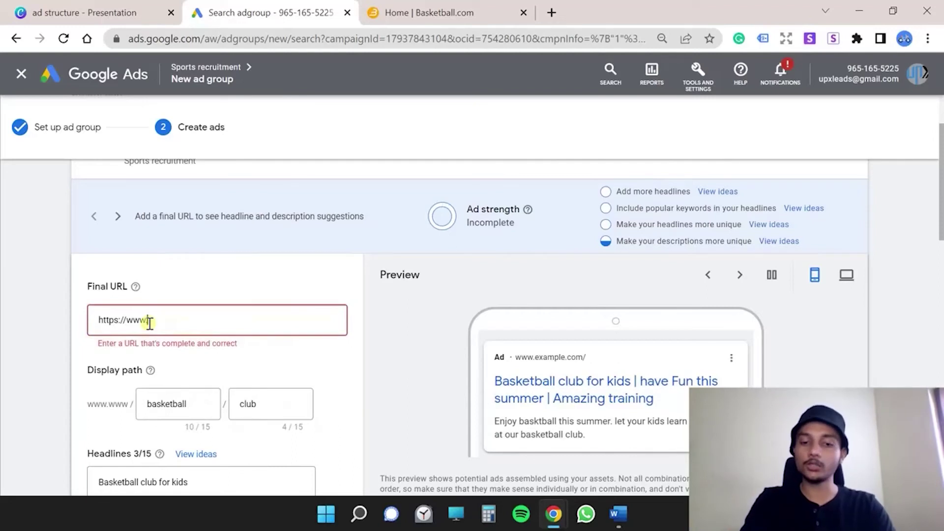
{"action": "type", "text": ".bootball.com"}
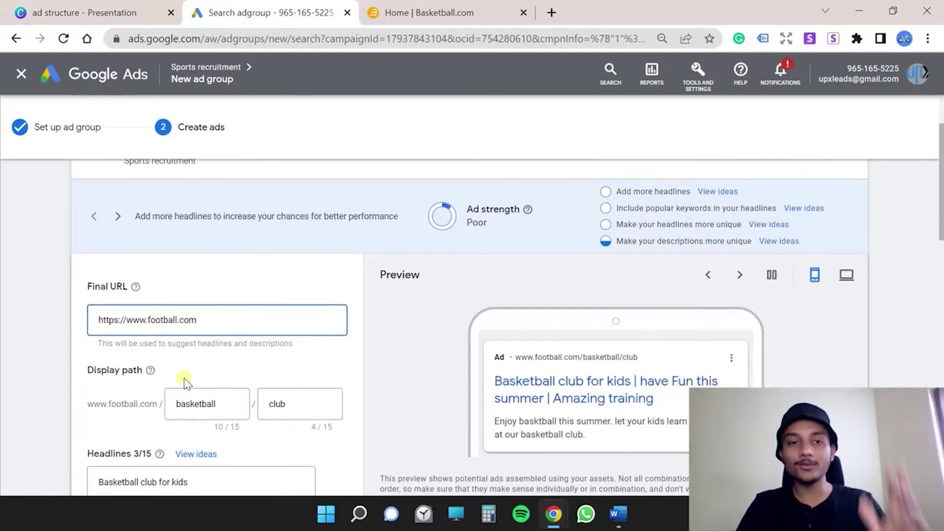
Change the first part of the ad's display path to football
{"action": "scroll", "coordinate": [184, 393], "scroll_direction": "down", "scroll_amount": 2}
{"action": "double_click", "coordinate": [205, 302]}
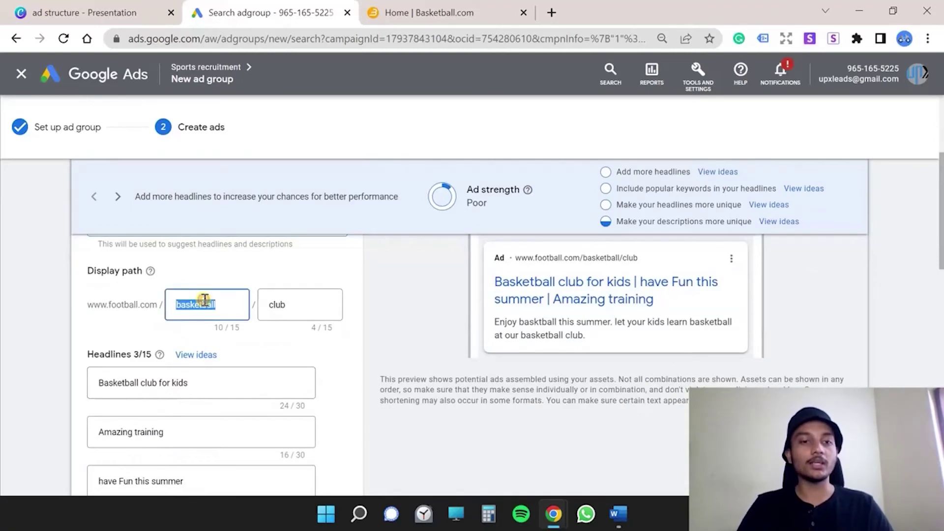
{"action": "type", "text": "footba"}
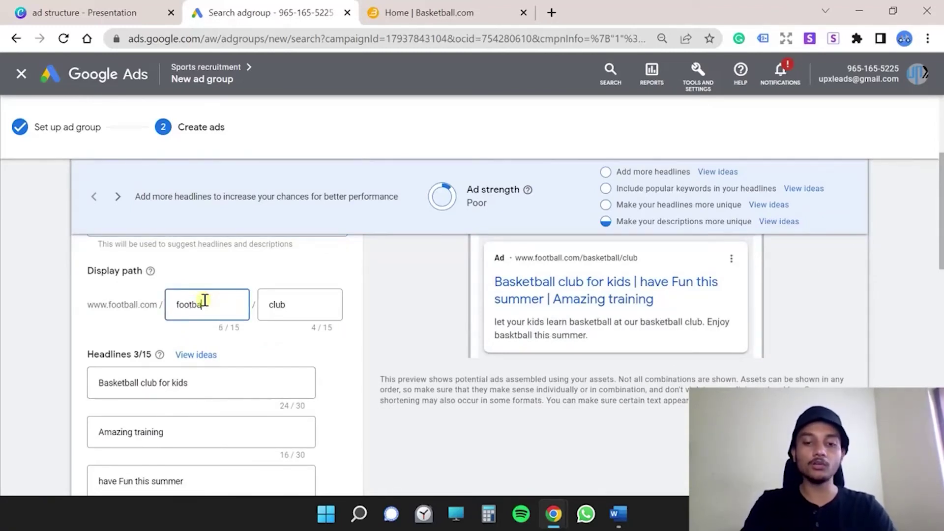
{"action": "key", "text": "Tab"}
Replace the ad's first headline with "Football club for kids"
{"action": "scroll", "coordinate": [204, 300], "scroll_direction": "down", "scroll_amount": 2}
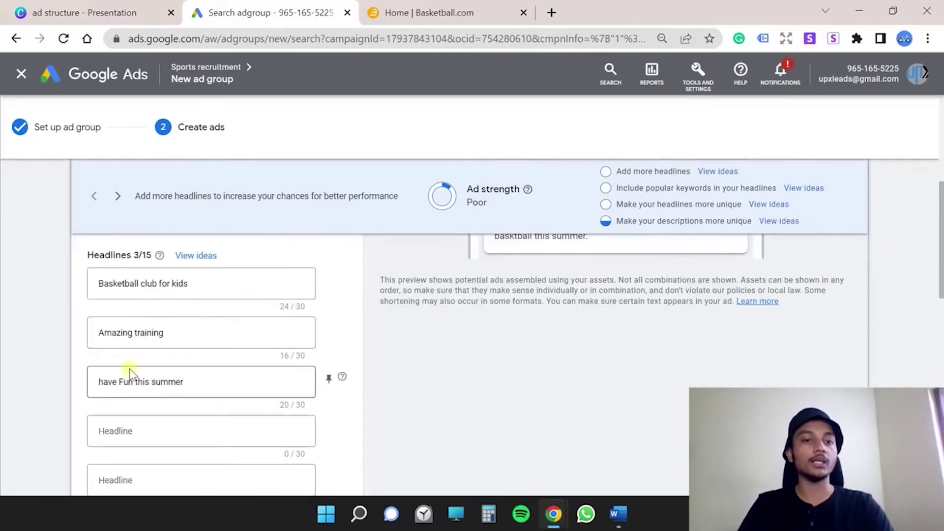
{"action": "left_click", "coordinate": [141, 283]}
{"action": "key", "text": "ctrl+a"}
{"action": "type", "text": "Foot"}
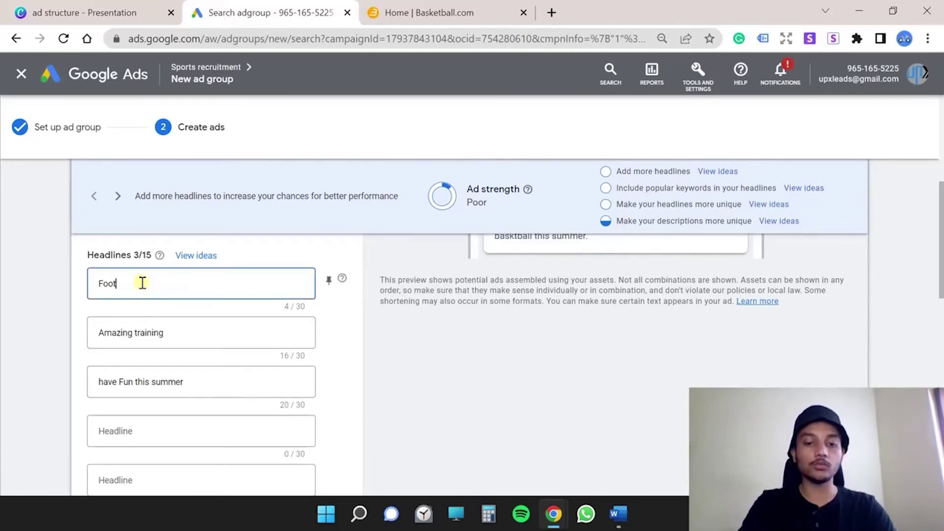
{"action": "type", "text": "ball club for kids"}
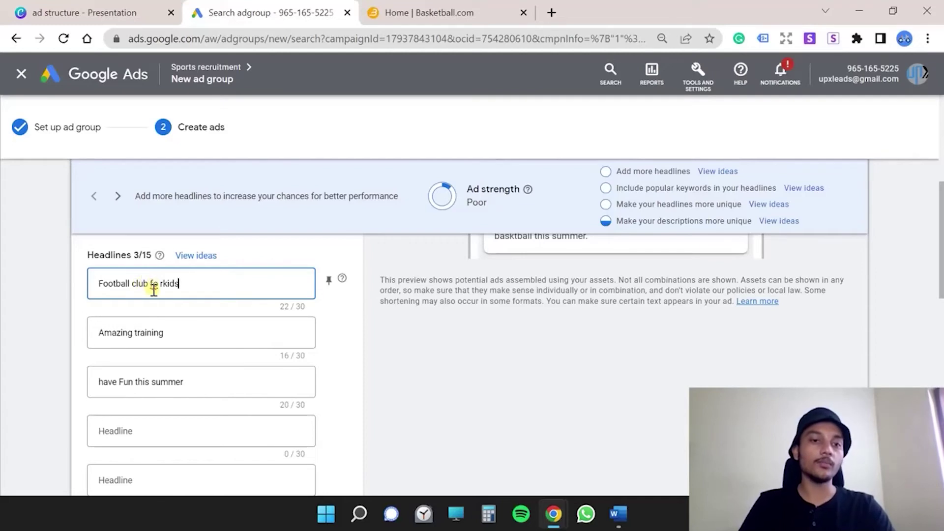
Extend the second headline to "Amazing training and coaching"
{"action": "left_click", "coordinate": [133, 332]}
{"action": "type", "text": "ar"}
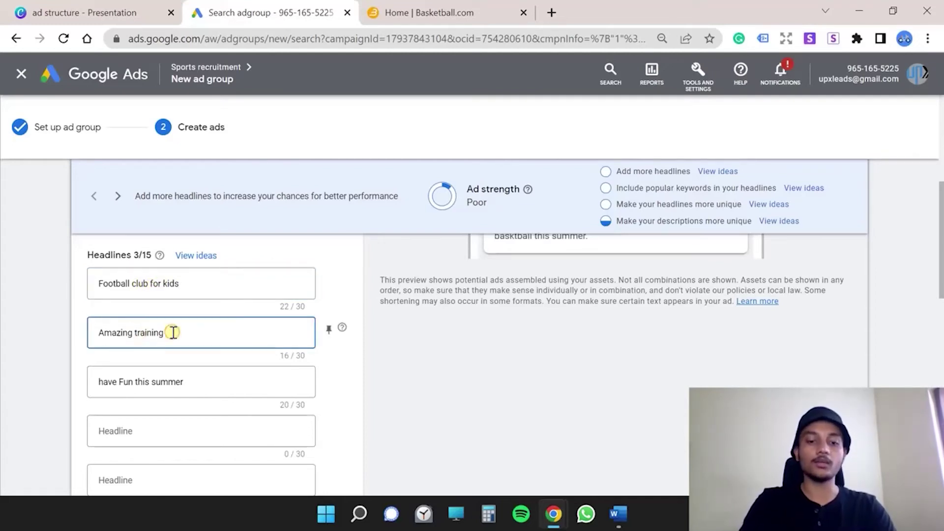
{"action": "type", "text": "d coachin"}
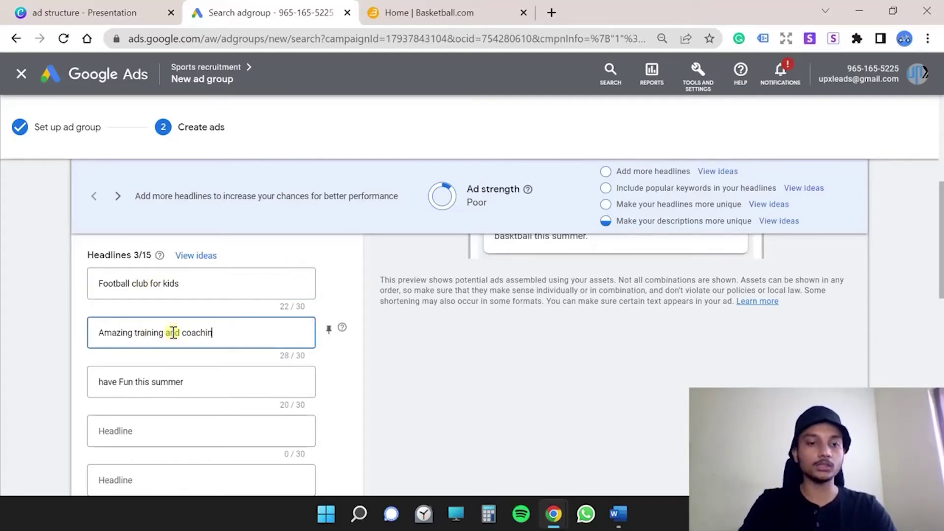
{"action": "type", "text": "g"}
Reword the first description to "Enjoy football this summer"
{"action": "scroll", "coordinate": [157, 413], "scroll_direction": "down", "scroll_amount": 2}
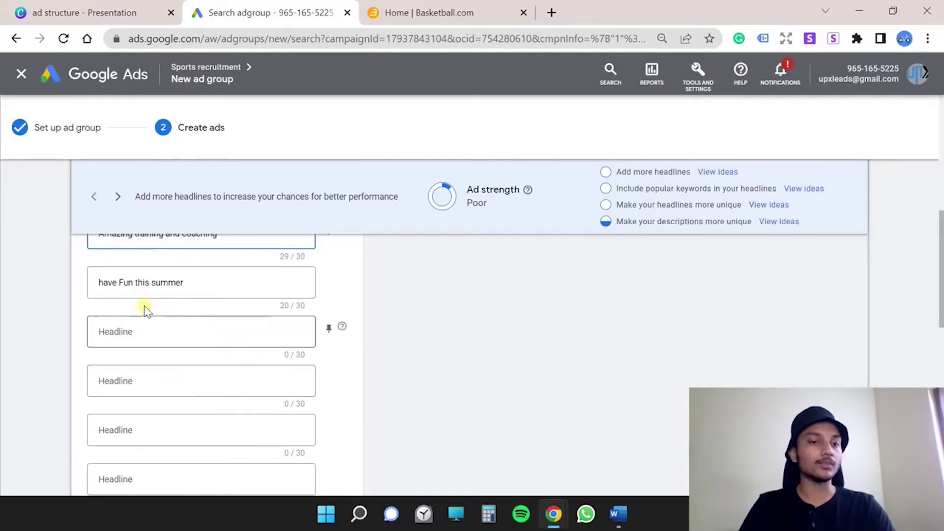
{"action": "scroll", "coordinate": [264, 321], "scroll_direction": "down", "scroll_amount": 2}
{"action": "scroll", "coordinate": [221, 304], "scroll_direction": "down", "scroll_amount": 2}
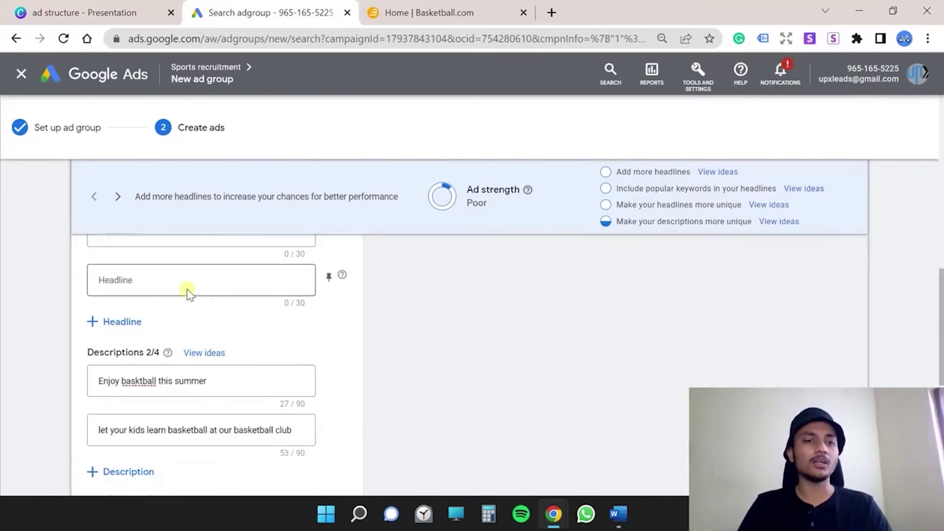
{"action": "left_click_drag", "start_coordinate": [161, 382], "coordinate": [123, 378]}
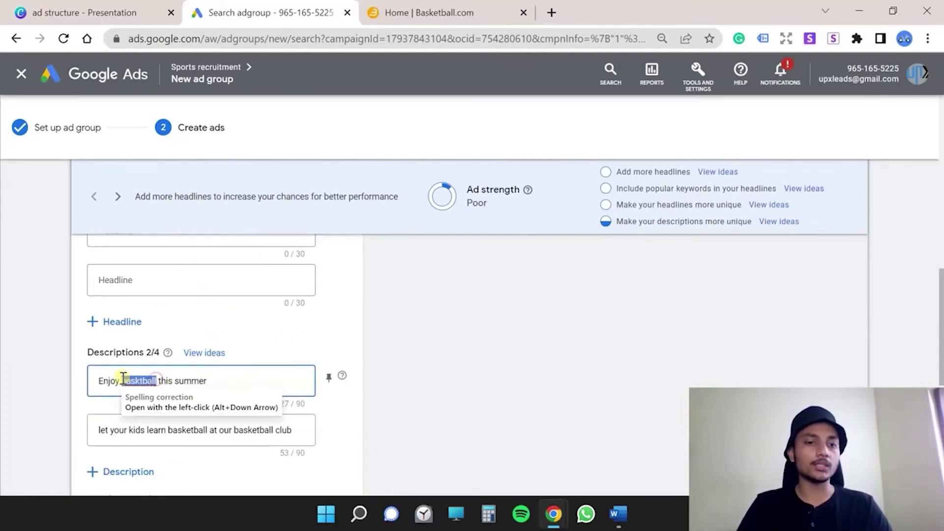
{"action": "type", "text": "bas"}
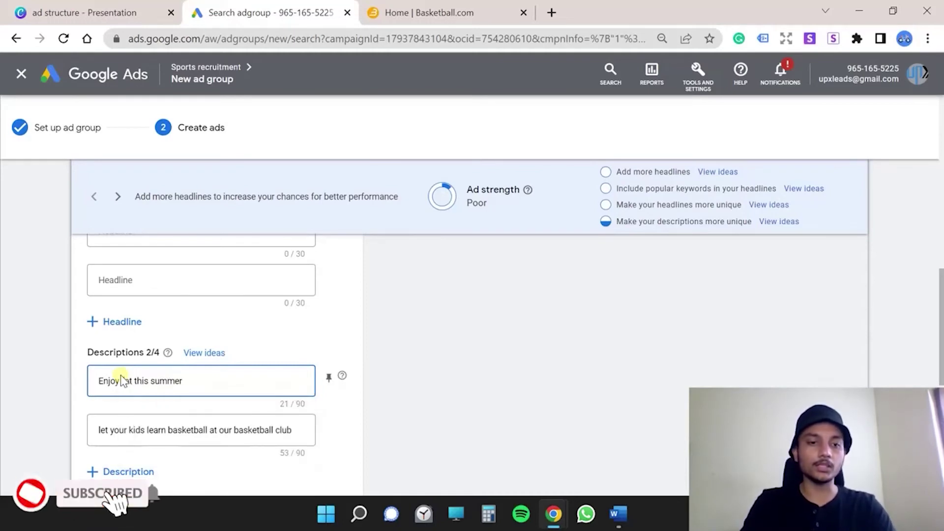
{"action": "key", "text": "BackSpace"}
{"action": "key", "text": "BackSpace"}
{"action": "key", "text": "BackSpace"}
{"action": "type", "text": "foot"}
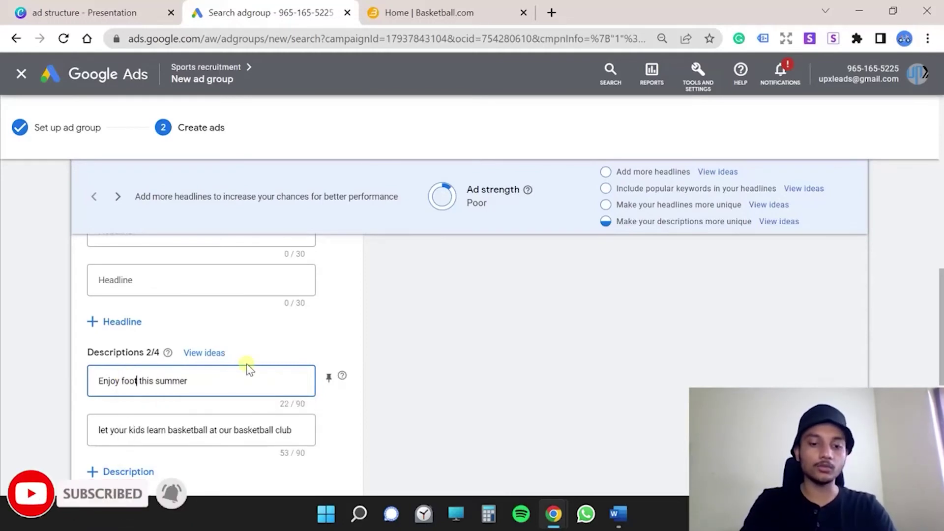
{"action": "type", "text": "ball"}
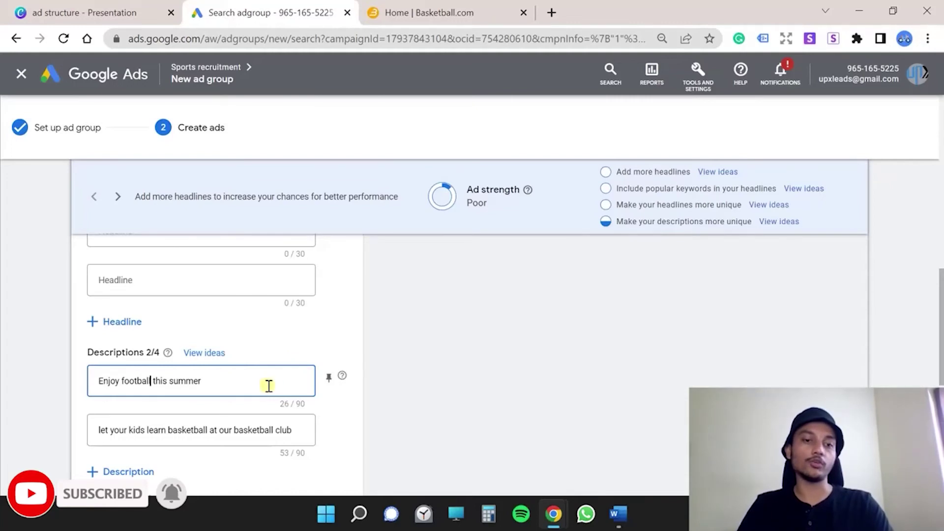
Replace the second description with "let football be this summer bonus" and finish the football ad
{"action": "scroll", "coordinate": [269, 386], "scroll_direction": "down", "scroll_amount": 2}
{"action": "triple_click", "coordinate": [283, 331]}
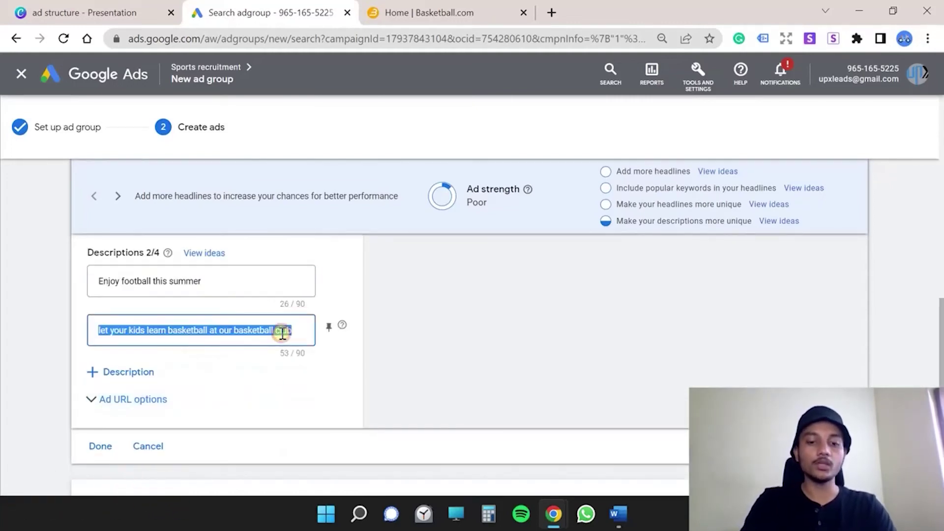
{"action": "type", "text": "let football be this summer bonus"}
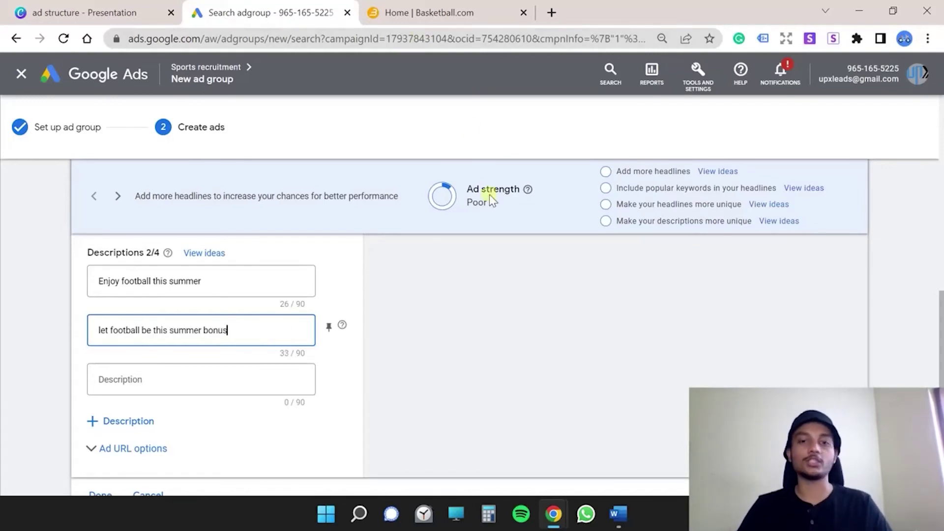
{"action": "scroll", "coordinate": [408, 296], "scroll_direction": "down", "scroll_amount": 4}
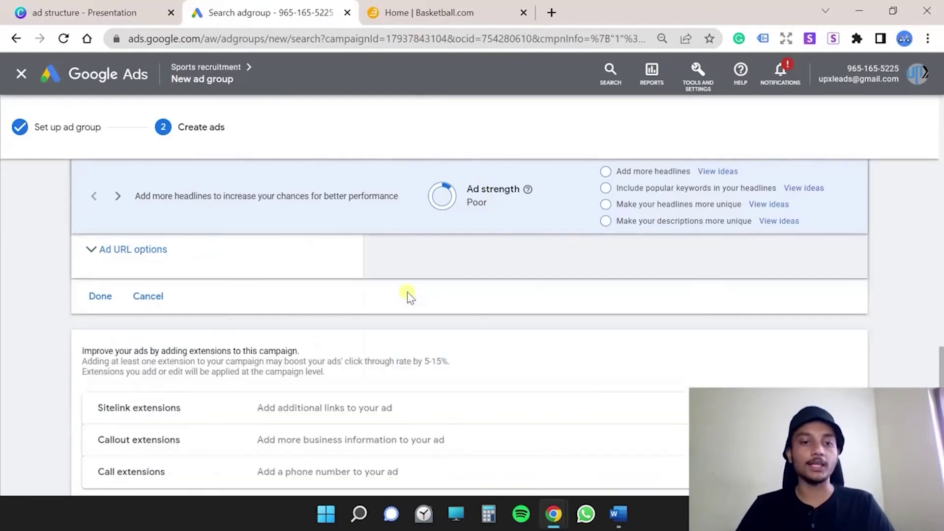
{"action": "left_click", "coordinate": [103, 297]}
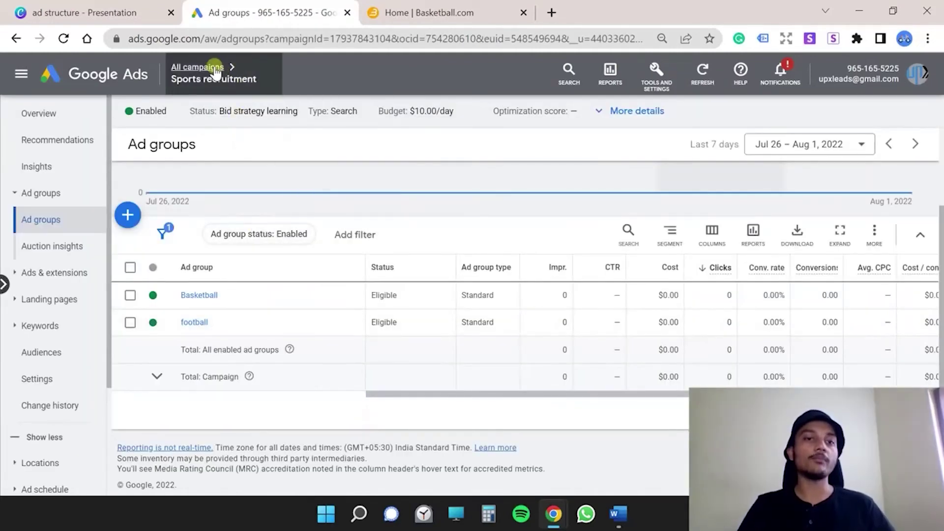
Open the Basketball ad group of the Sports recruitment campaign and review its keywords and ads
{"action": "mouse_move", "coordinate": [200, 75]}
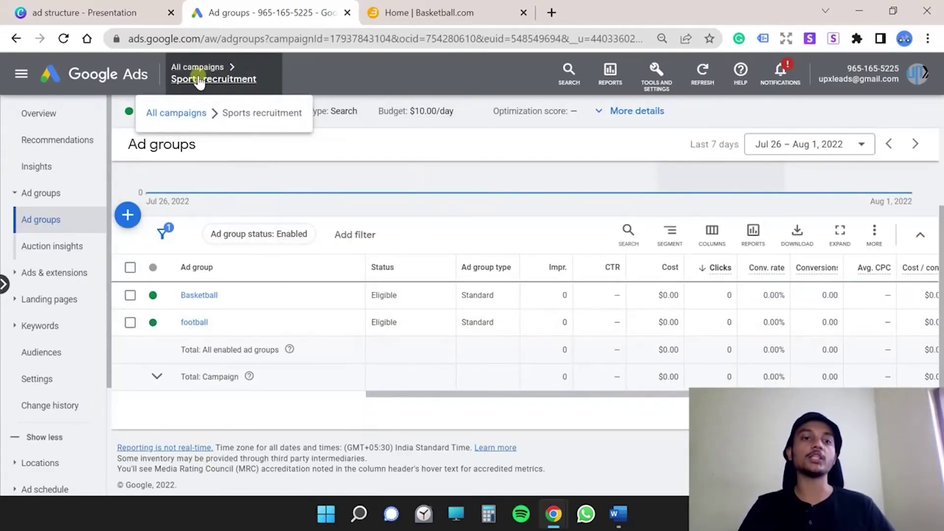
{"action": "left_click", "coordinate": [201, 295]}
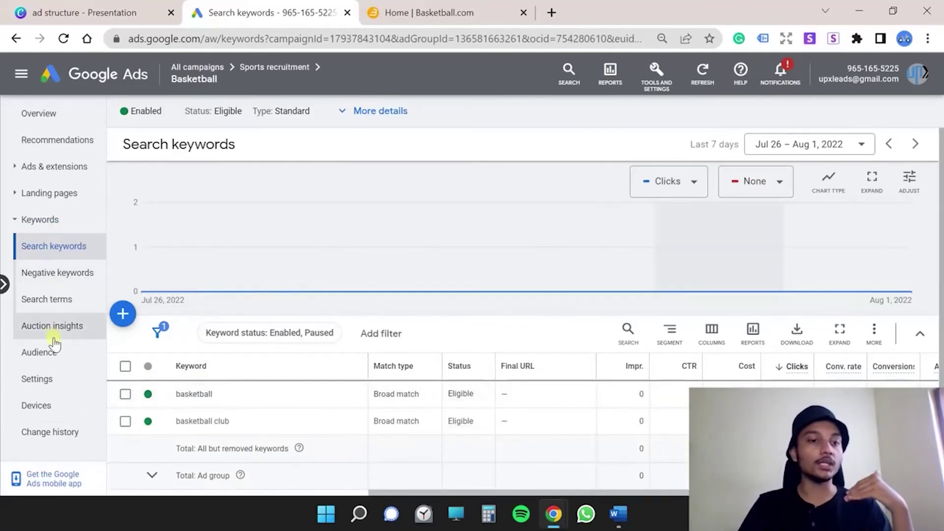
{"action": "left_click", "coordinate": [54, 179]}
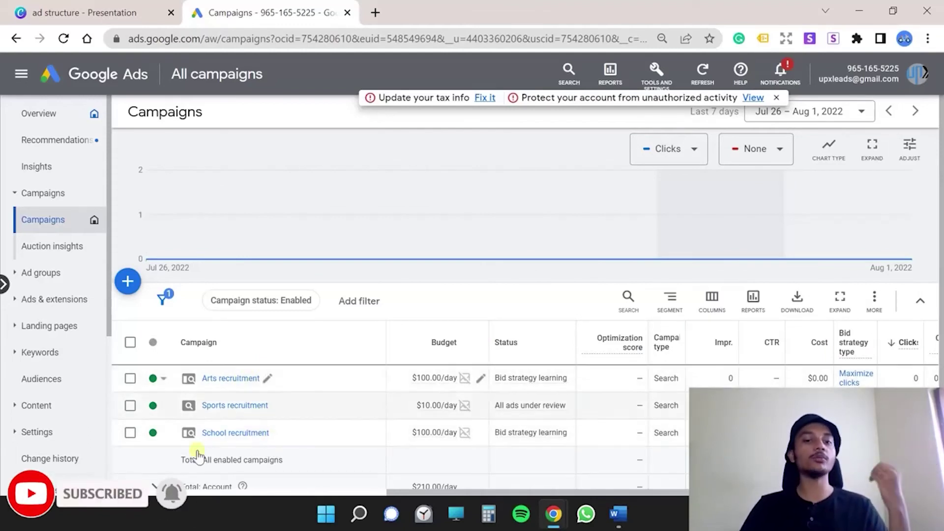
Open the Arts class ad group in the Arts recruitment campaign and review its keywords and ads
{"action": "left_click", "coordinate": [243, 380]}
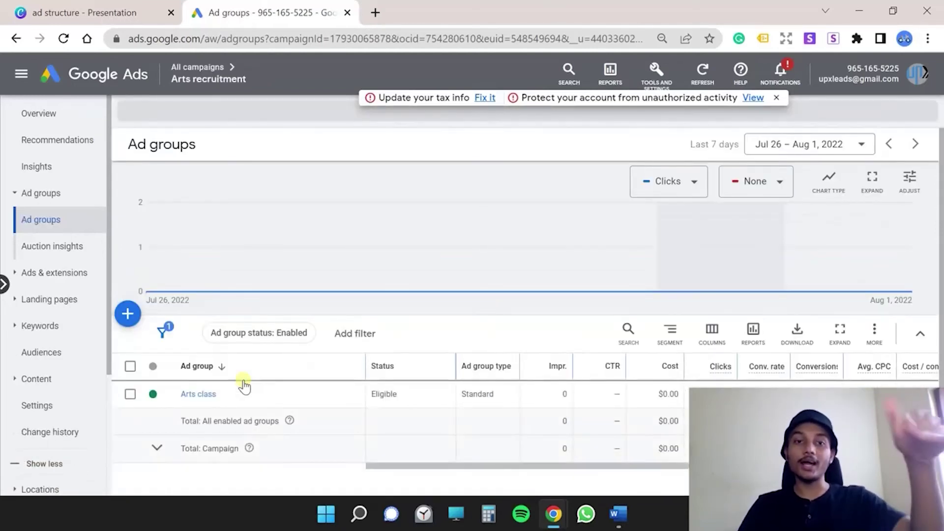
{"action": "left_click", "coordinate": [202, 395]}
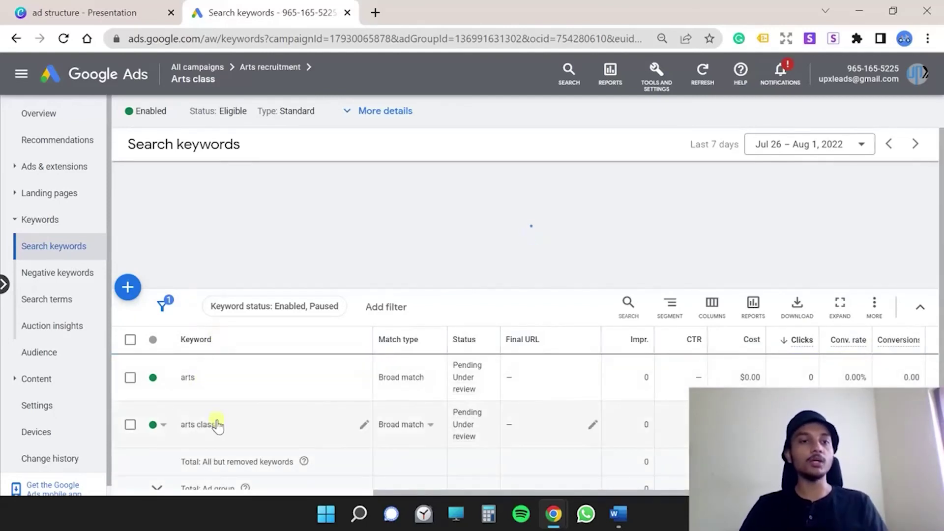
{"action": "left_click", "coordinate": [40, 172]}
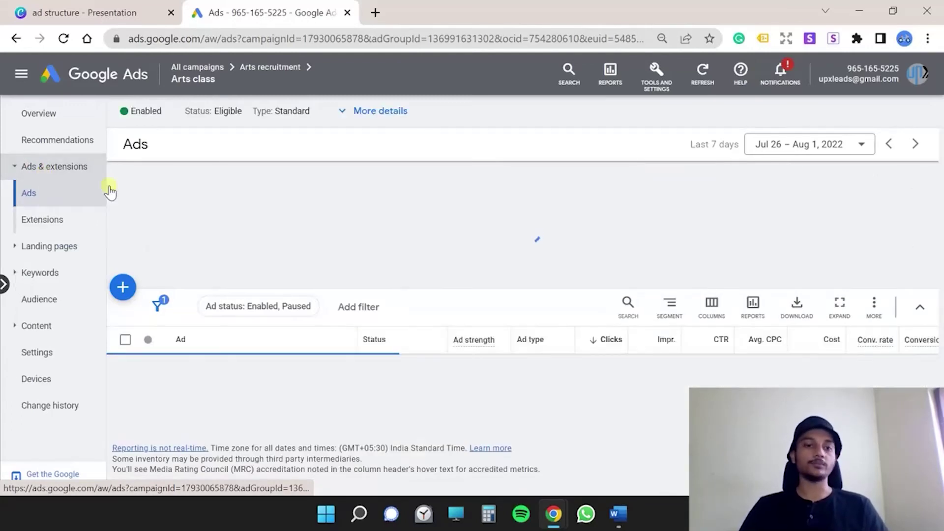
{"action": "scroll", "coordinate": [317, 396], "scroll_direction": "down", "scroll_amount": 2}
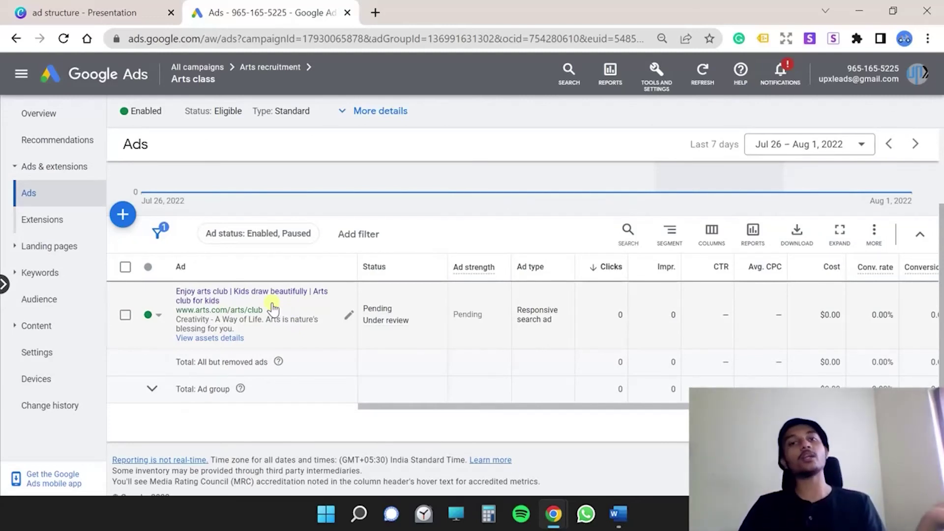
Return to all campaigns, open the Homework help ad group in School recruitment, and review its keywords and ads
{"action": "left_click", "coordinate": [210, 68]}
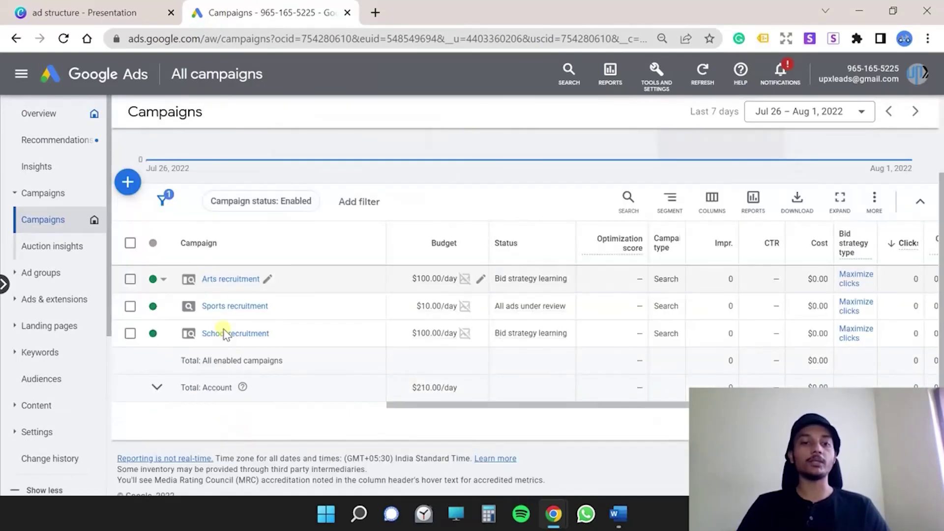
{"action": "left_click", "coordinate": [220, 334]}
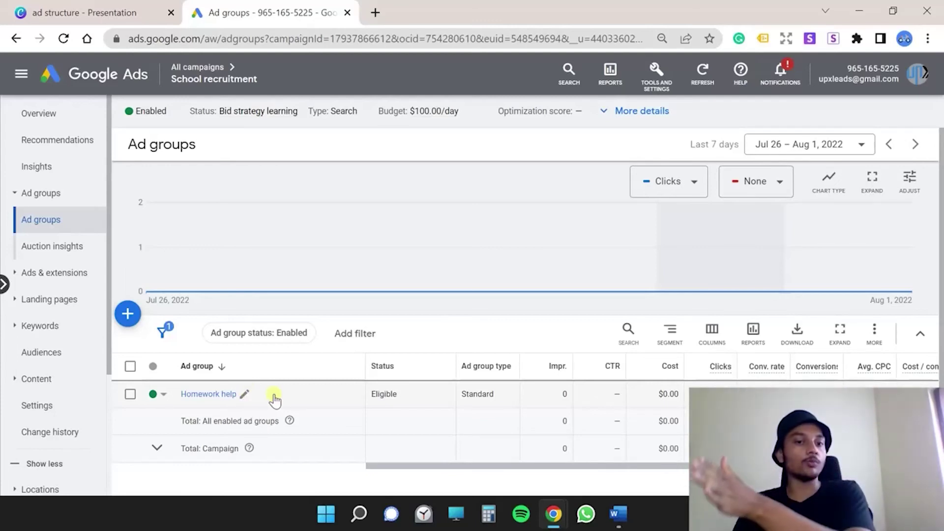
{"action": "left_click", "coordinate": [229, 394]}
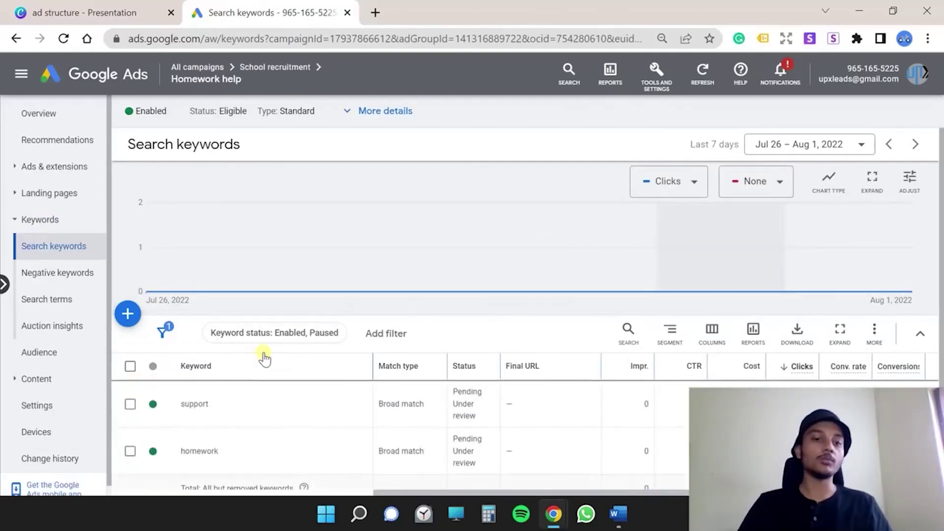
{"action": "scroll", "coordinate": [197, 381], "scroll_direction": "down", "scroll_amount": 2}
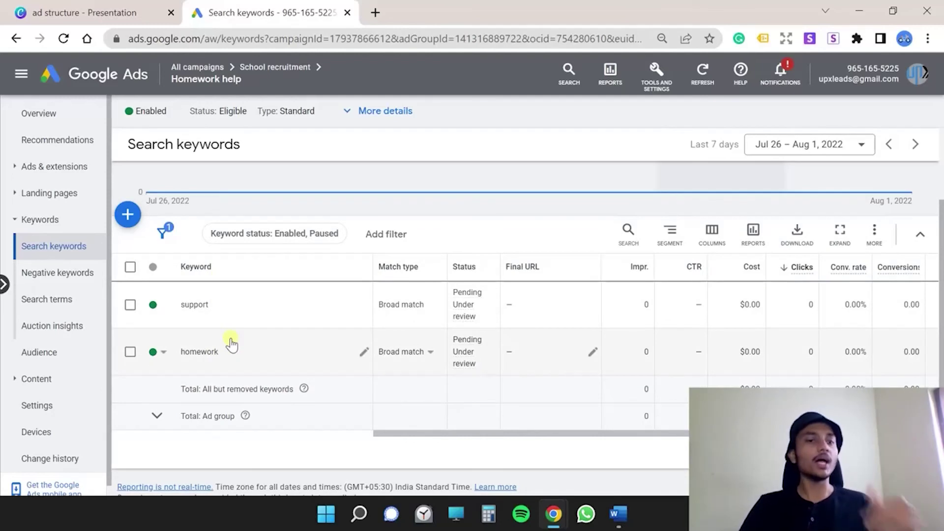
{"action": "left_click", "coordinate": [46, 166]}
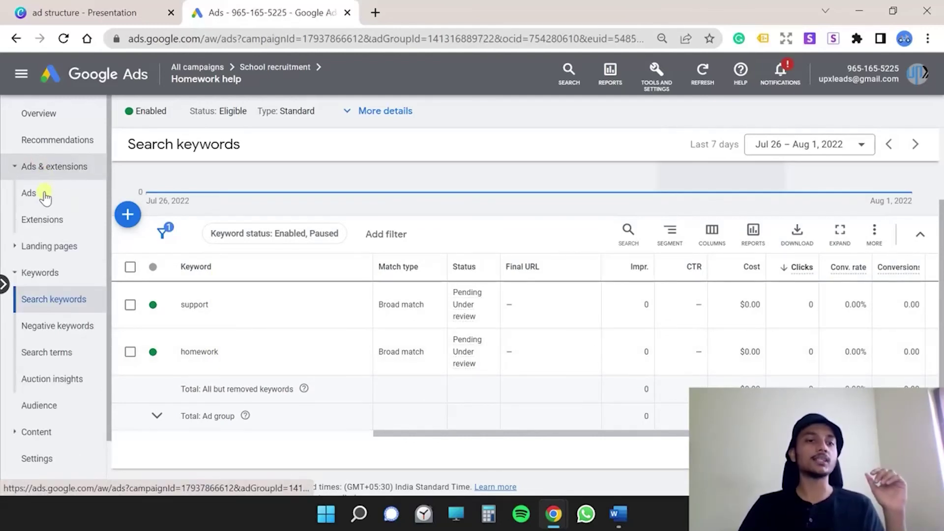
{"action": "left_click", "coordinate": [43, 193]}
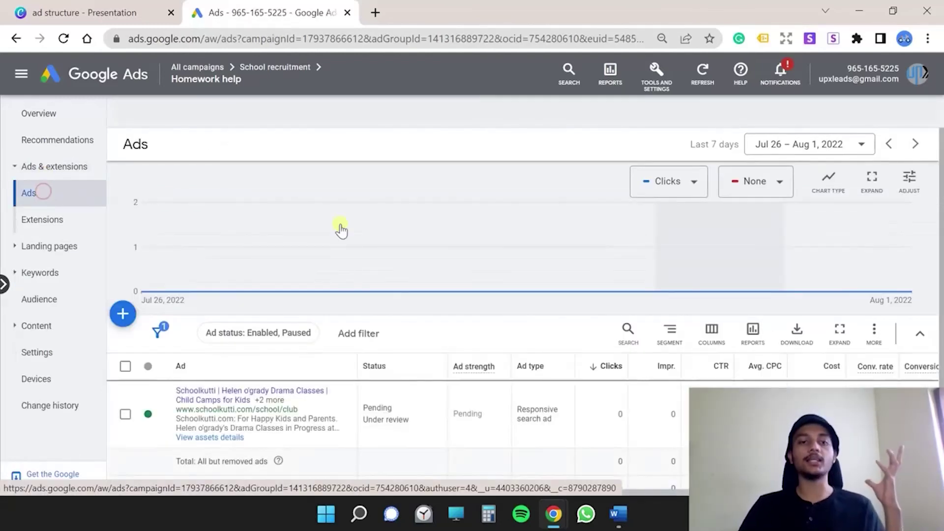
{"action": "scroll", "coordinate": [216, 413], "scroll_direction": "down", "scroll_amount": 2}
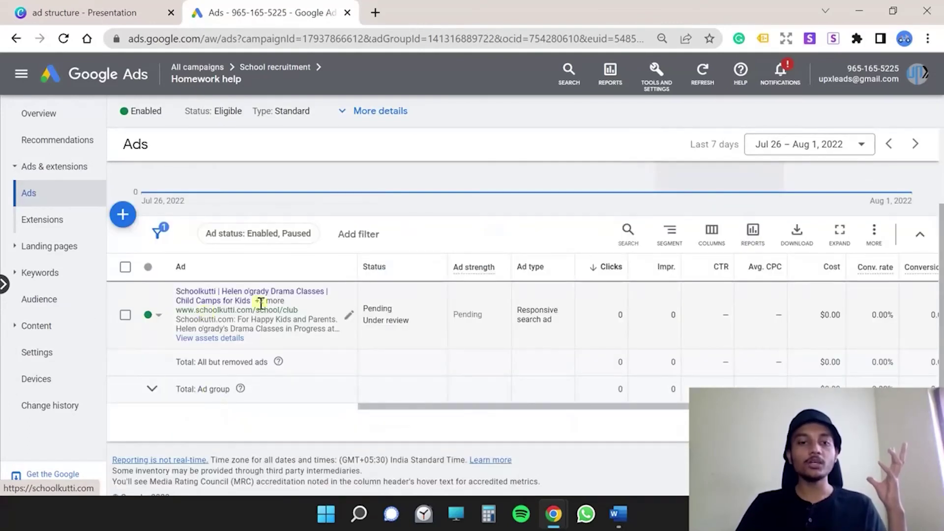